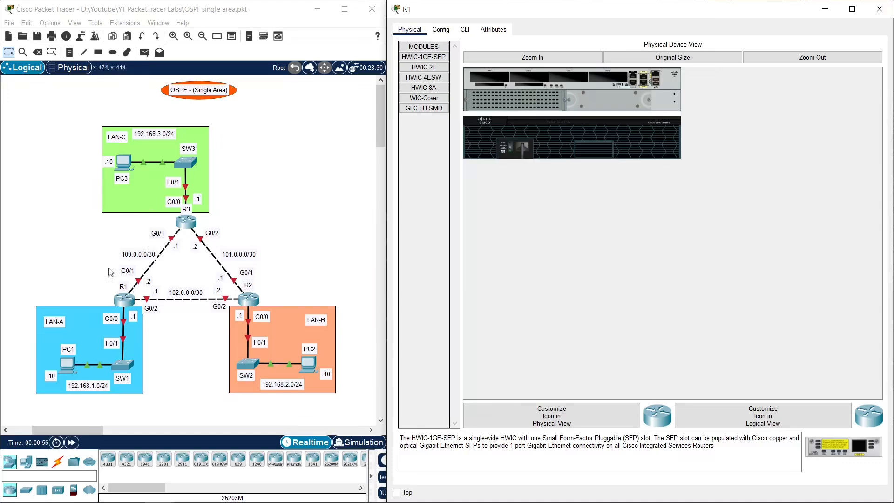
# Open router R1's command line and enter global configuration mode
pyautogui.click(71, 366)
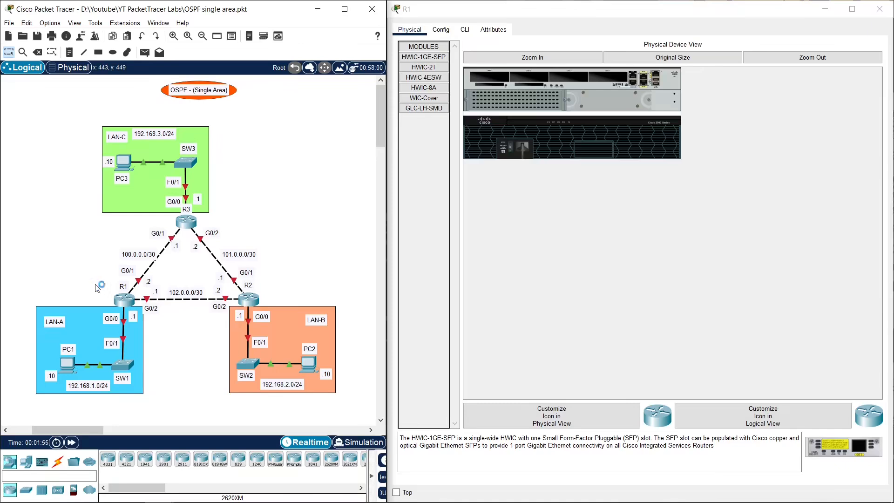
pyautogui.click(124, 299)
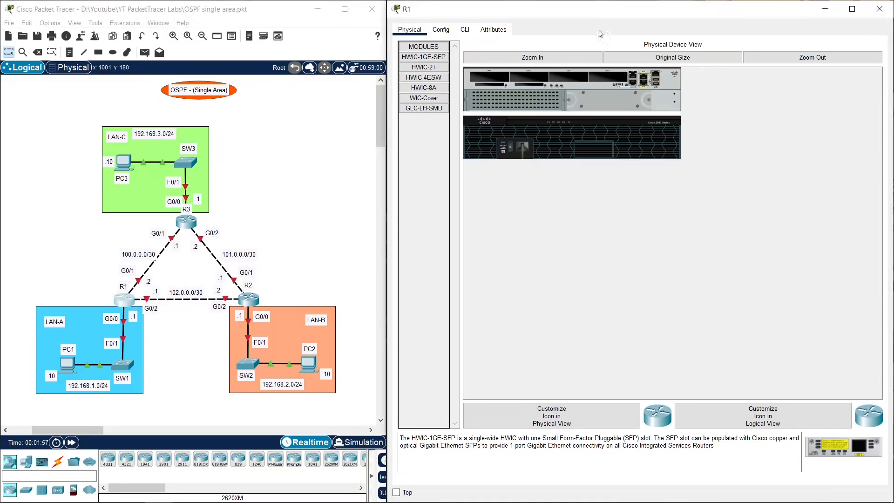
pyautogui.click(465, 29)
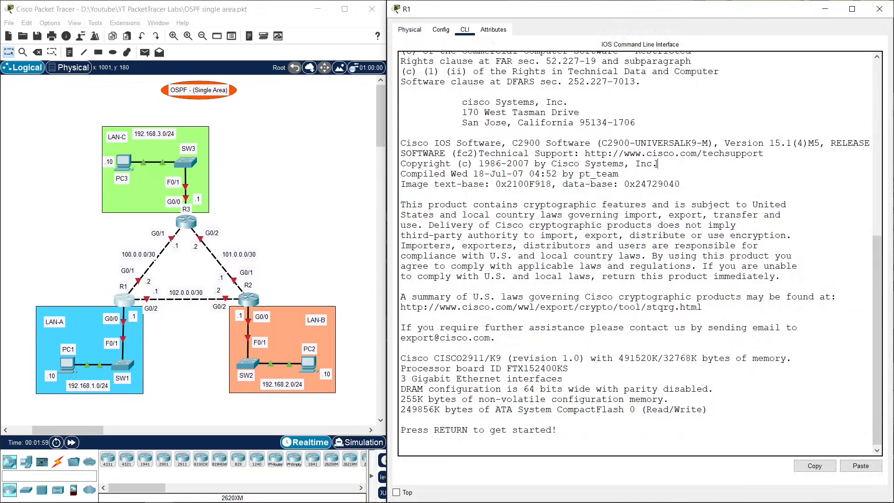
pyautogui.press('Return')
pyautogui.press('Return')
pyautogui.write('enable')
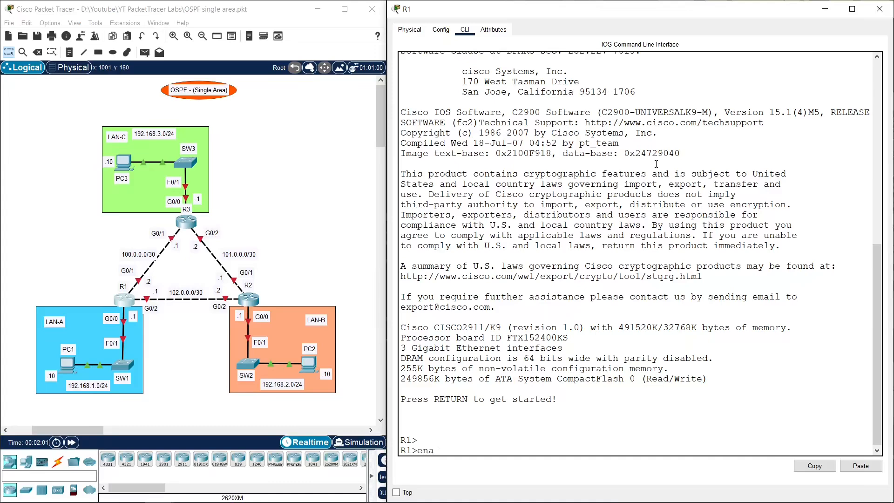
pyautogui.press('Return')
pyautogui.write('conf t')
pyautogui.press('Return')
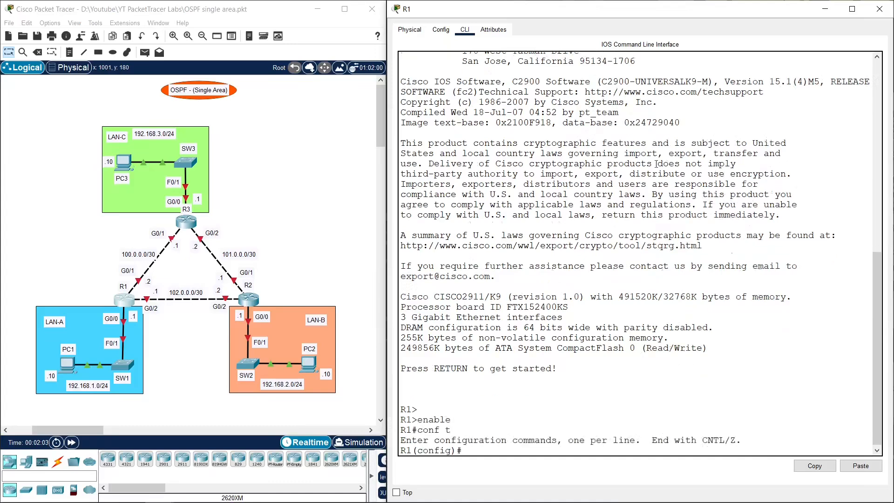
pyautogui.press('Return')
# Assign IP address 192.168.1.1 with mask 255.255.255.0 to R1's interface g0/0
pyautogui.write('interface')
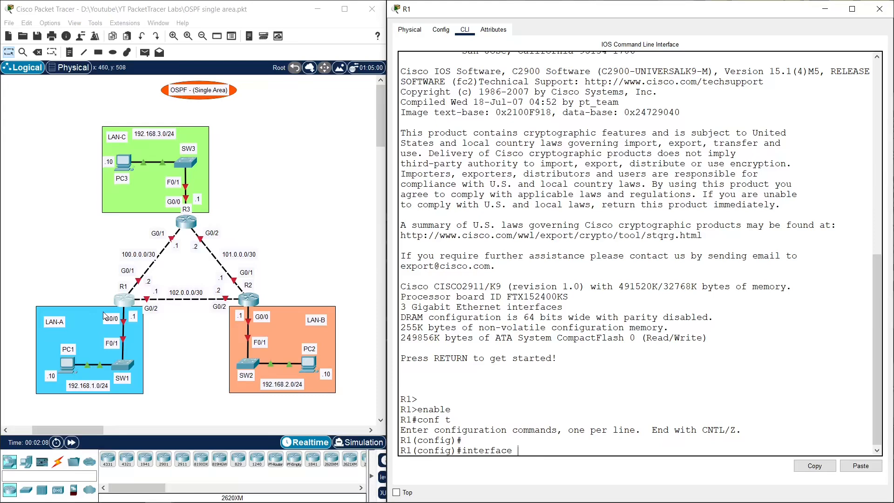
pyautogui.write('g0/0')
pyautogui.press('Return')
pyautogui.write('ip address')
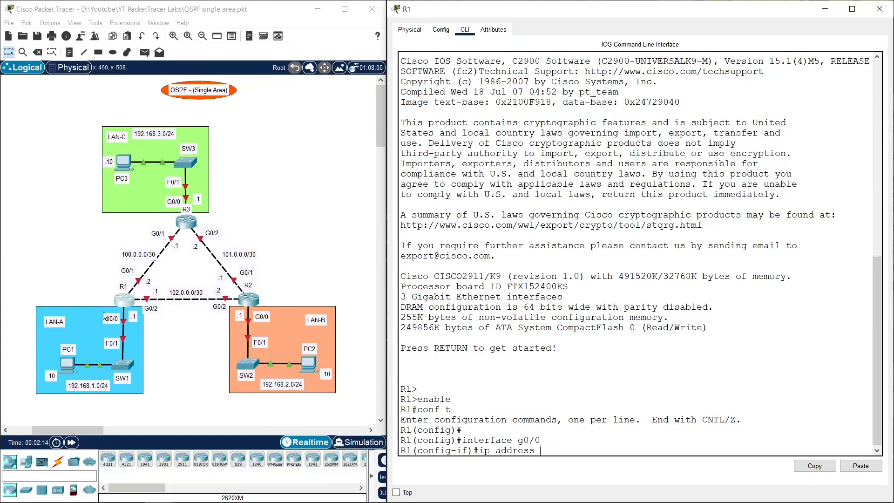
pyautogui.write(' 192.168.1.1')
pyautogui.press('Return')
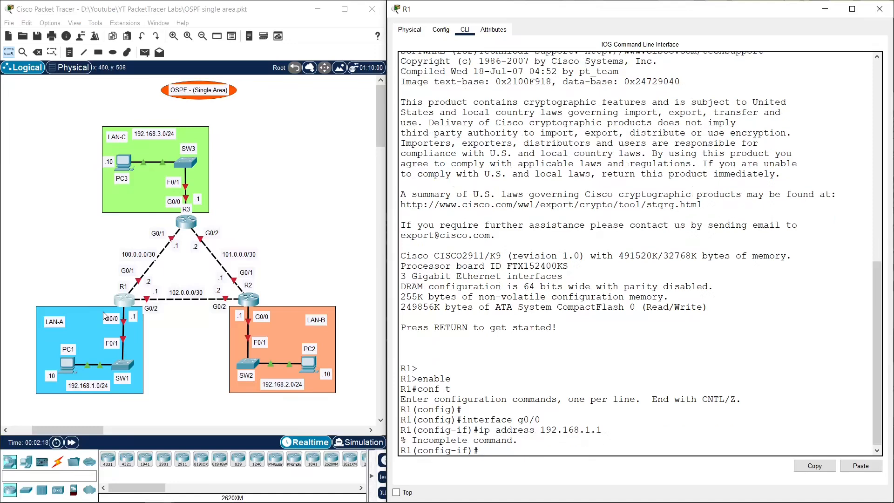
pyautogui.press('Up')
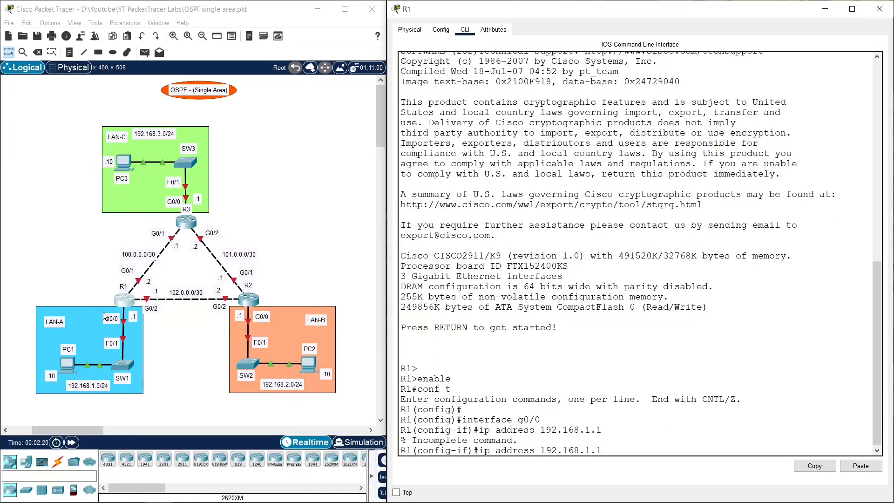
pyautogui.write('255.255.255.')
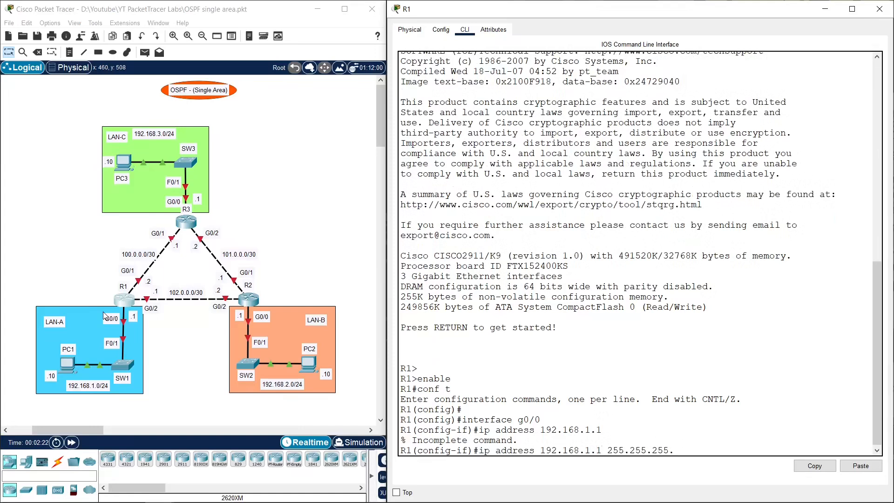
pyautogui.write('0')
pyautogui.press('Return')
# Enable R1's g0/0 interface with no shutdown and return to global configuration mode
pyautogui.write('no sh')
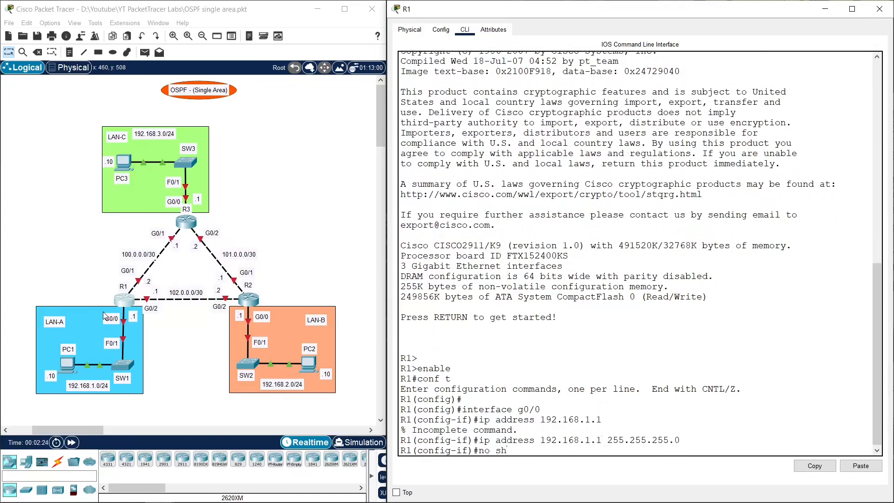
pyautogui.write('utdown')
pyautogui.press('Return')
pyautogui.press('Return')
pyautogui.write('exit')
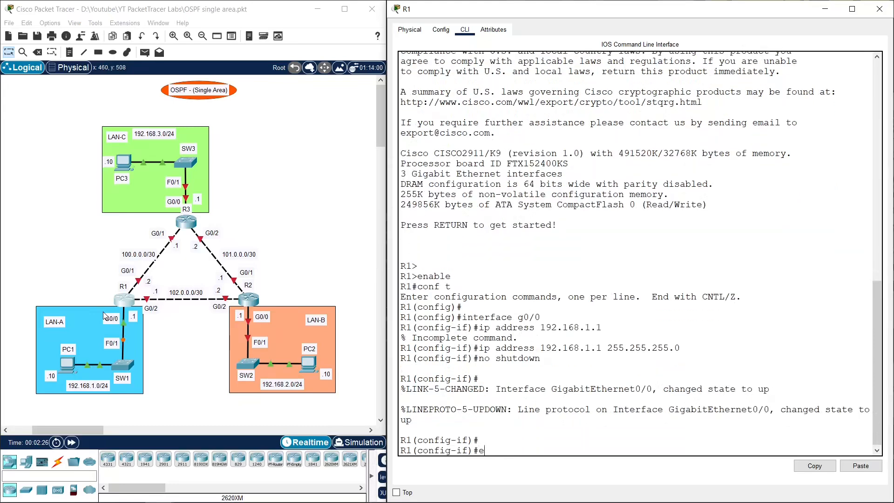
pyautogui.press('Return')
pyautogui.press('Return')
pyautogui.press('Return')
# Assign IP address 100.0.0.2 with mask 255.255.255.252 to R1's interface g0/1
pyautogui.write('inter')
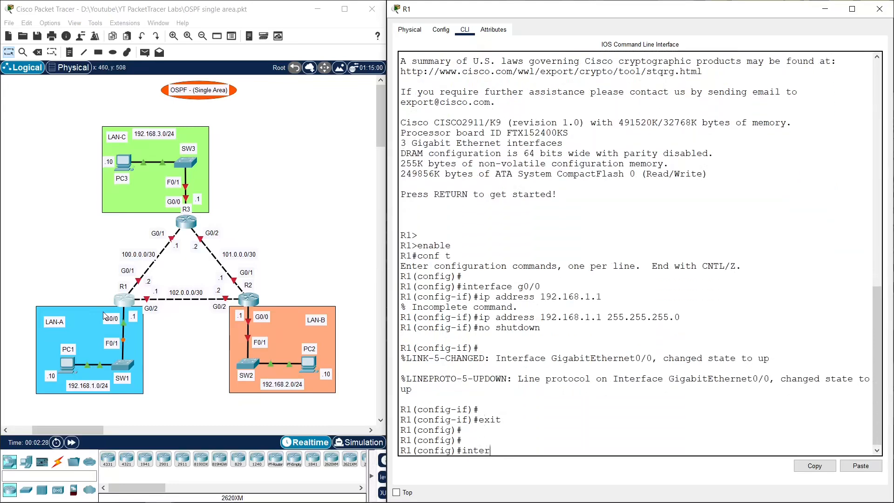
pyautogui.write('face g0/1')
pyautogui.press('Return')
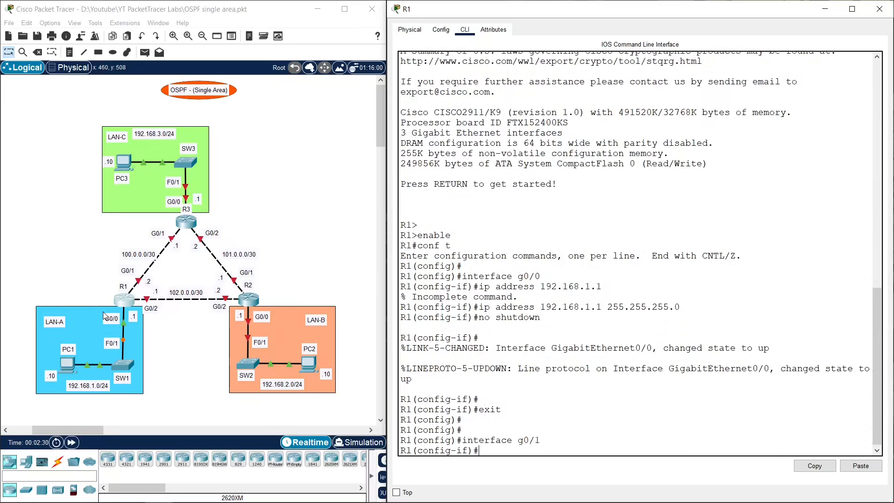
pyautogui.write('ip address 100.0.0.2 255.255')
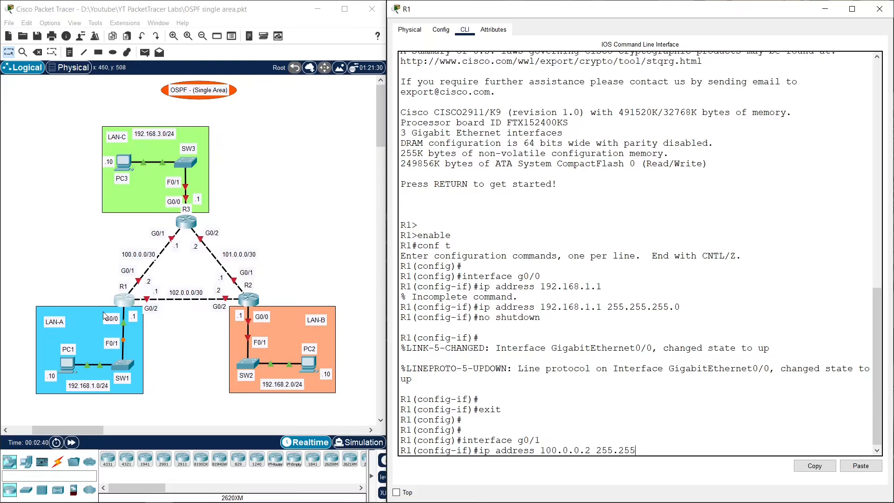
pyautogui.write('.255.252')
pyautogui.press('Return')
# Enable R1's g0/1 interface with no shutdown and return to global configuration mode
pyautogui.write('no shutdown')
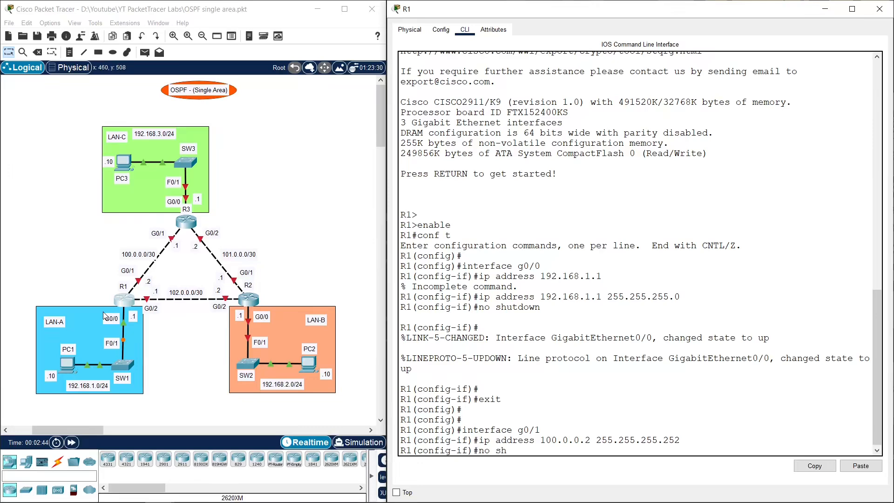
pyautogui.press('Return')
pyautogui.press('Return')
pyautogui.press('Return')
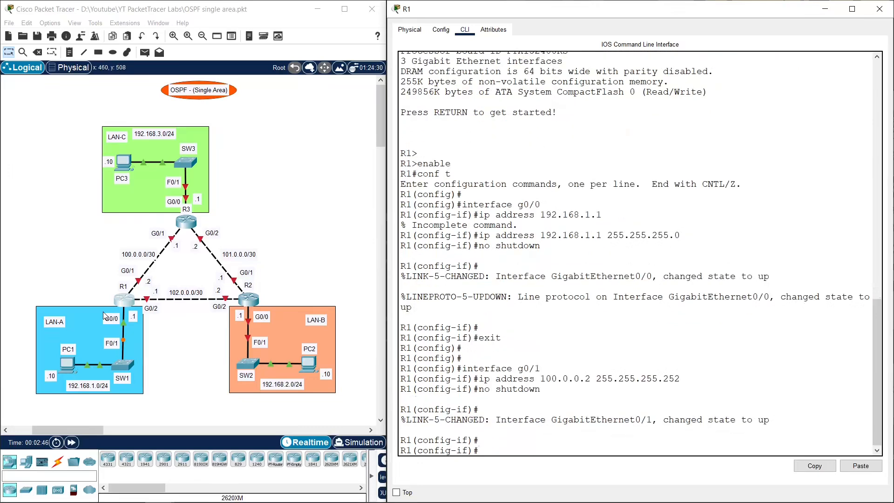
pyautogui.write('exit')
pyautogui.press('Return')
pyautogui.press('Return')
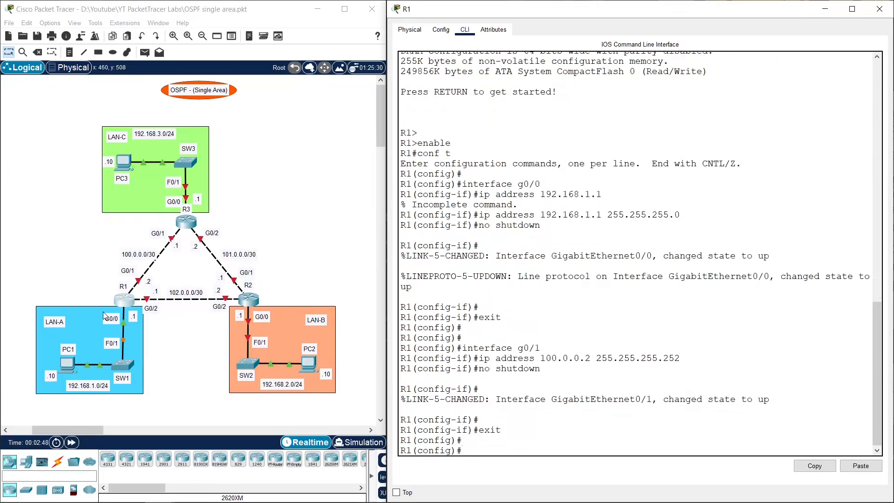
# Assign IP address 102.0.0.1 with mask 255.255.255.252 to R1's interface g0/2
pyautogui.write('interface g0/2')
pyautogui.press('Return')
pyautogui.write('ip addre')
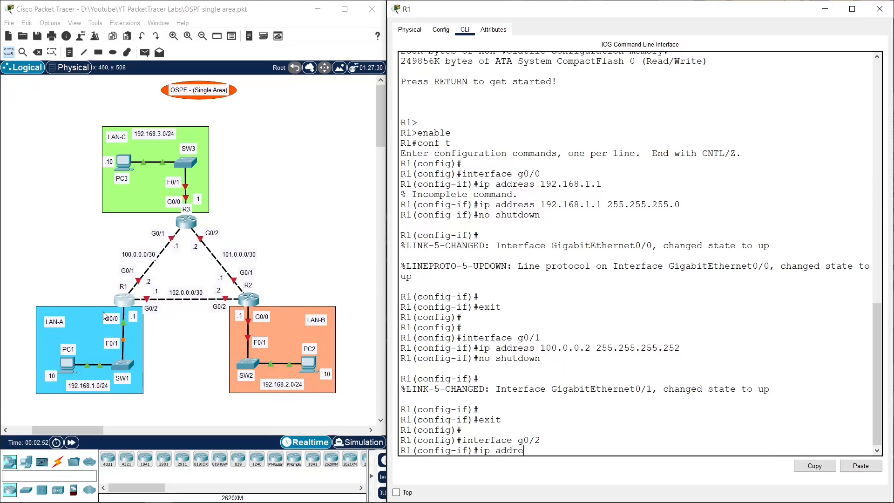
pyautogui.write('ss 102.0.0.1 255.255.255.252')
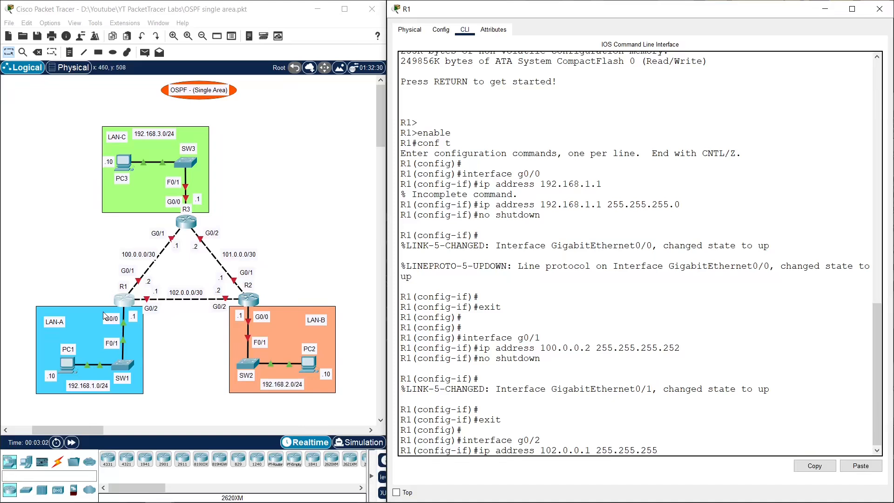
pyautogui.press('Return')
# Enable R1's g0/2 interface with no shutdown and return to global configuration mode
pyautogui.write('no ')
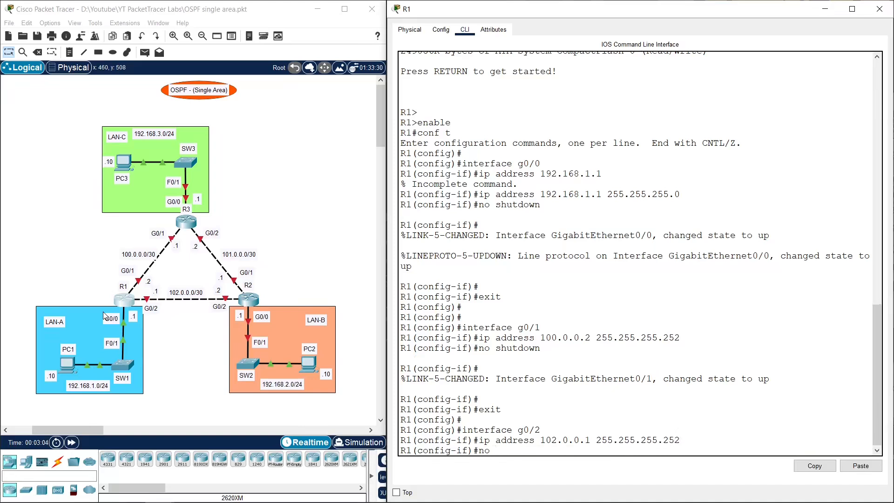
pyautogui.write('shutdown')
pyautogui.press('Return')
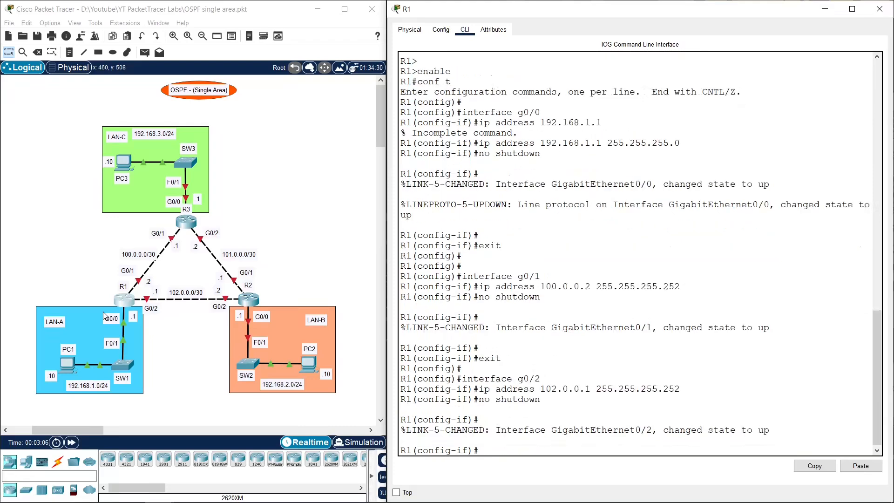
pyautogui.write('exit')
pyautogui.press('Return')
pyautogui.press('Return')
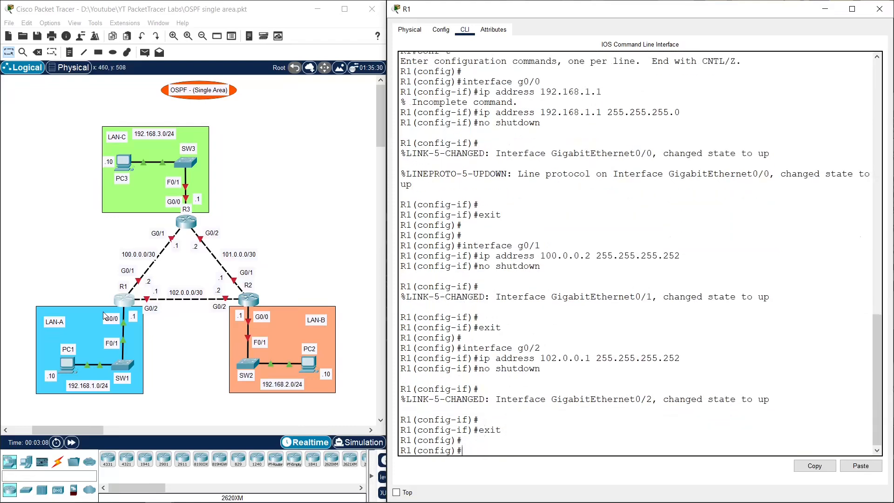
# Open router R2's command line and enter global configuration mode
pyautogui.click(103, 315)
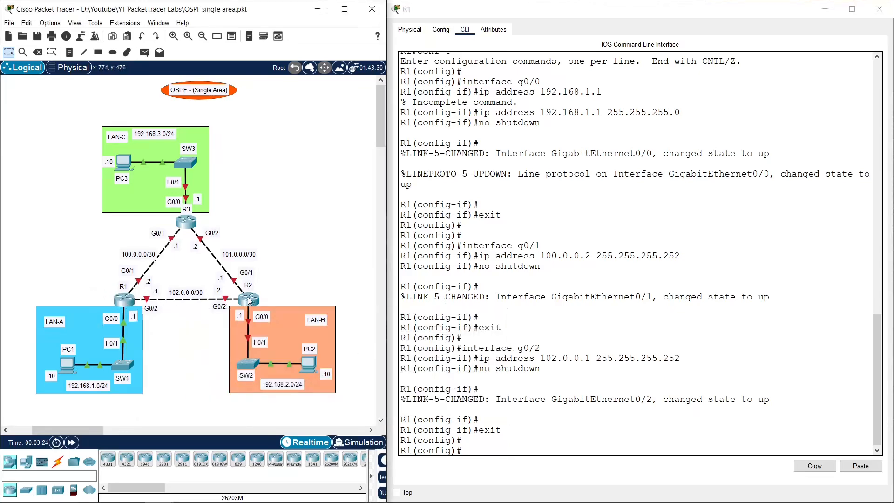
pyautogui.click(248, 299)
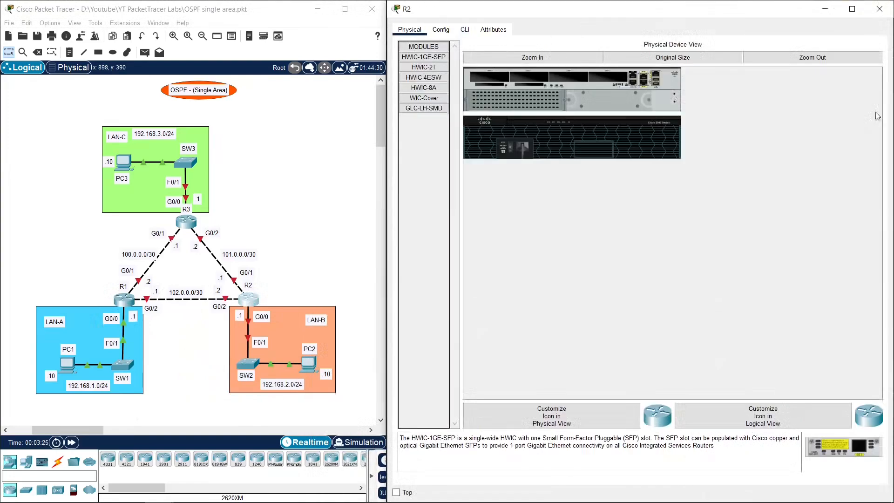
pyautogui.click(466, 30)
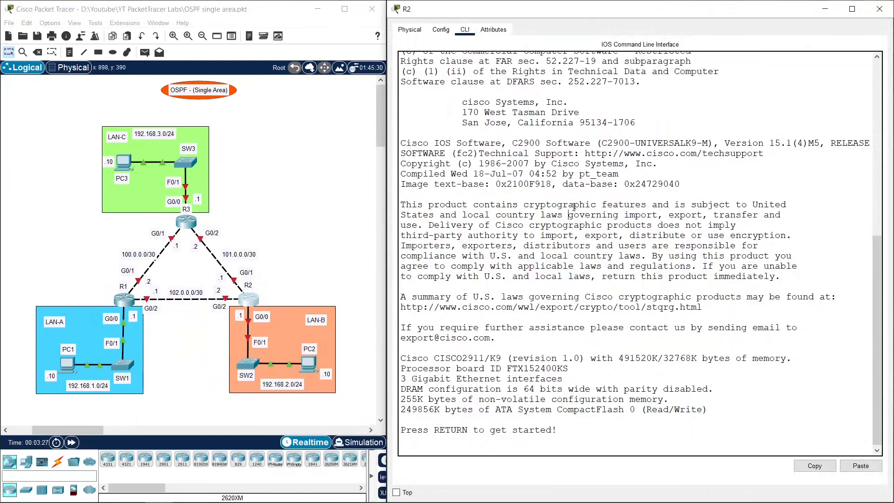
pyautogui.press('Return')
pyautogui.write('enable')
pyautogui.press('Return')
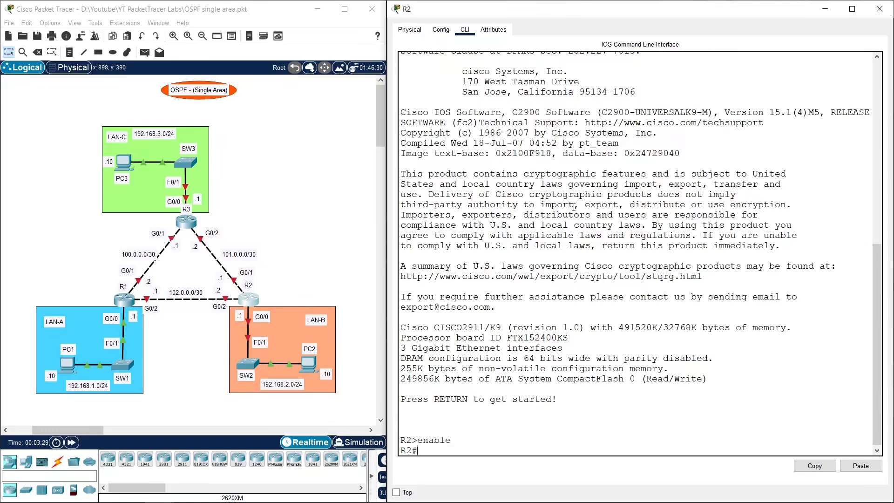
pyautogui.write('conf t')
pyautogui.press('Return')
pyautogui.press('Return')
# Assign IP address 192.168.2.1 with mask 255.255.255.0 to R2's interface g0/0
pyautogui.write('in')
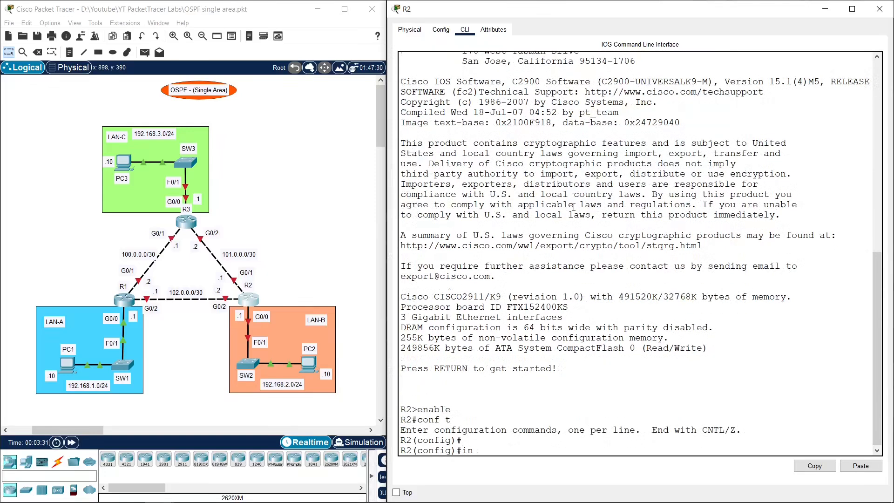
pyautogui.write('terface g0/0')
pyautogui.press('Return')
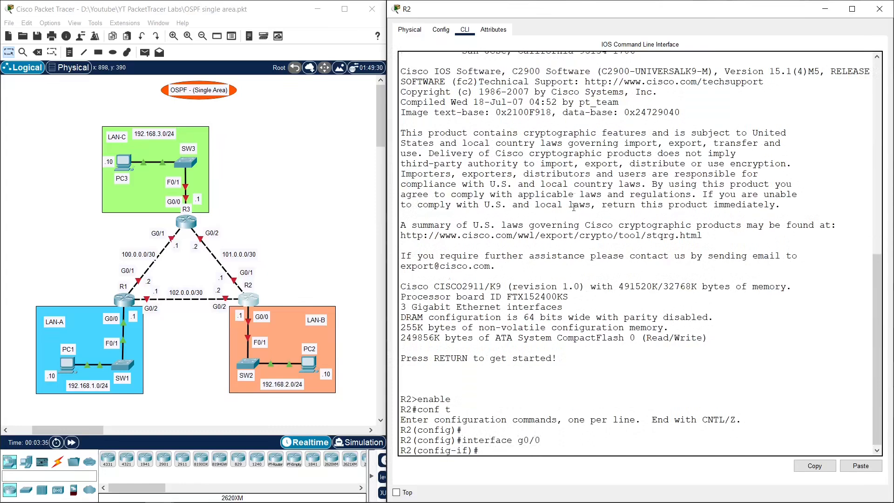
pyautogui.write('ip address 192.168.2.1 255.25')
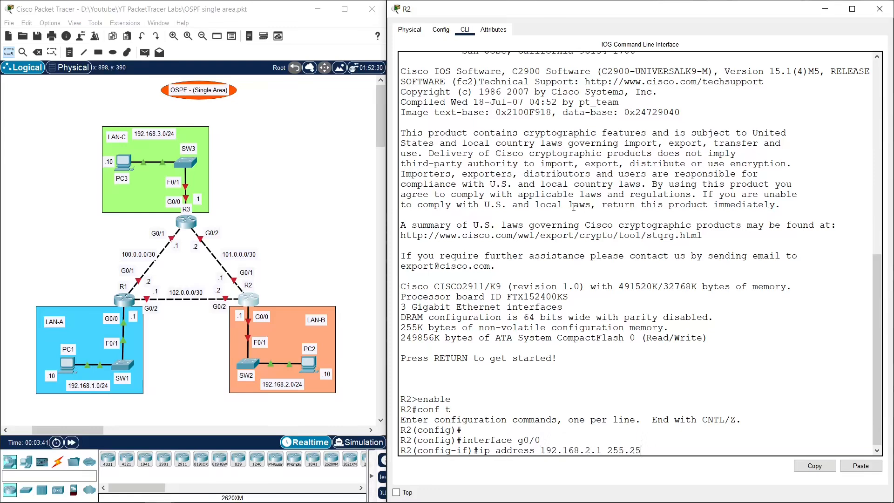
pyautogui.write('5.255.0')
pyautogui.press('Return')
# Enable R2's g0/0 interface with no shutdown and return to global configuration mode
pyautogui.write('no sh')
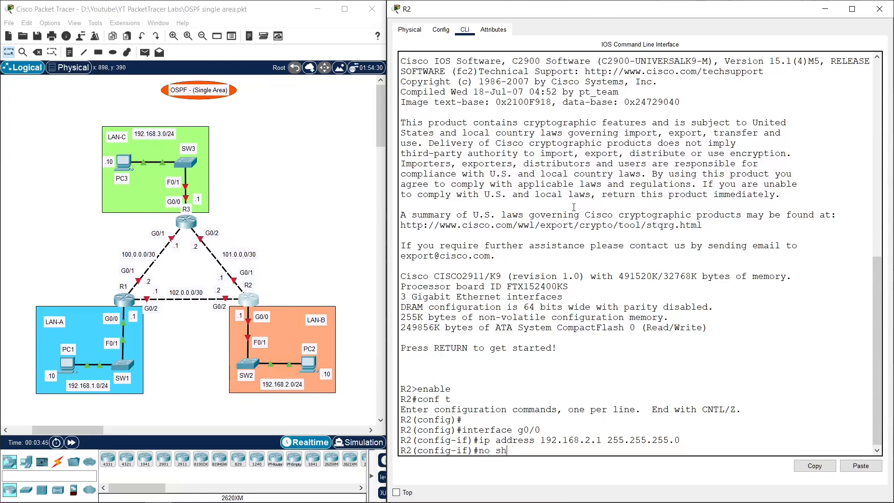
pyautogui.write('utdown')
pyautogui.press('Return')
pyautogui.write('ex')
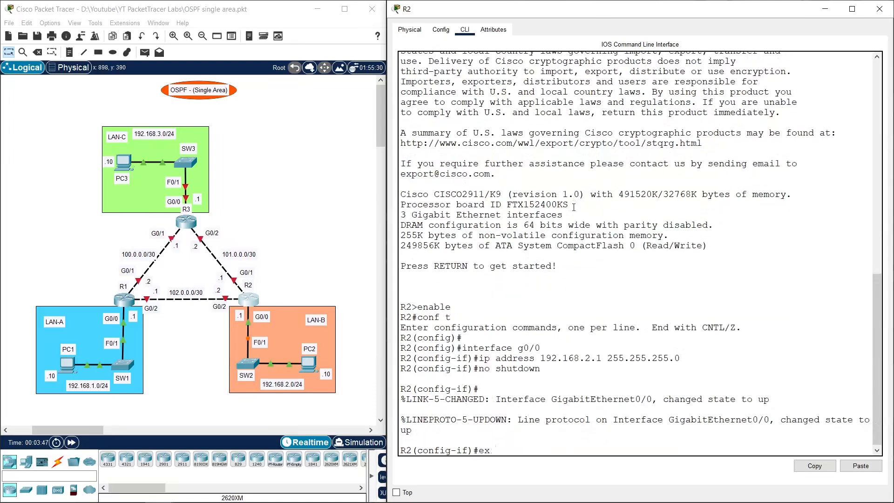
pyautogui.write('it')
pyautogui.press('Return')
# Assign IP address 101.0.0.1 with mask 255.255.255.252 to R2's interface g0/1
pyautogui.write('interfac')
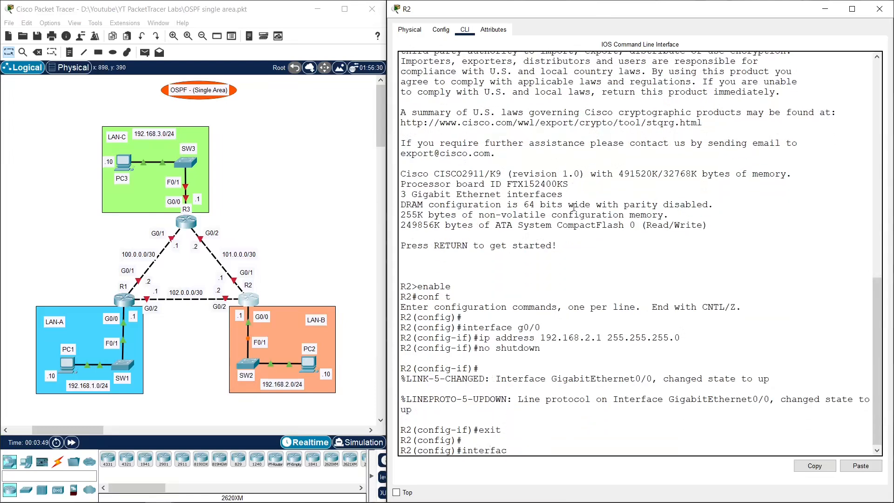
pyautogui.write('e g0/1')
pyautogui.press('Return')
pyautogui.write('ip')
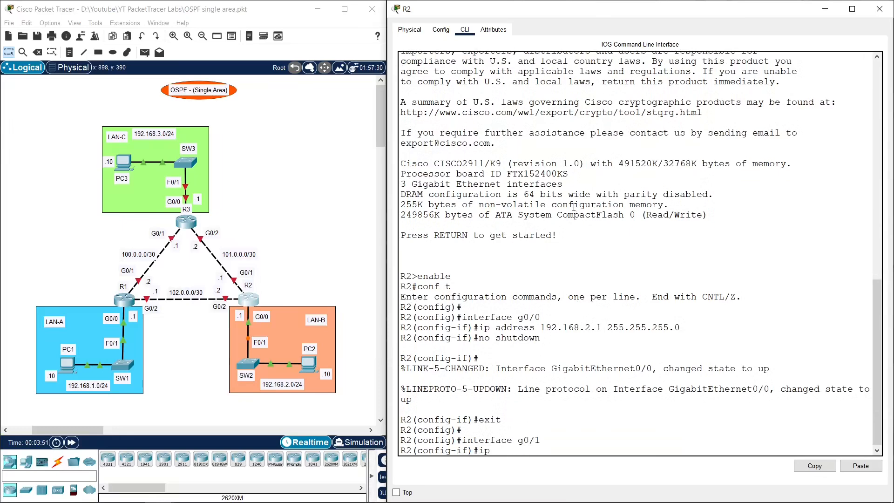
pyautogui.write(' address 101.0.0.1 255.255.255.')
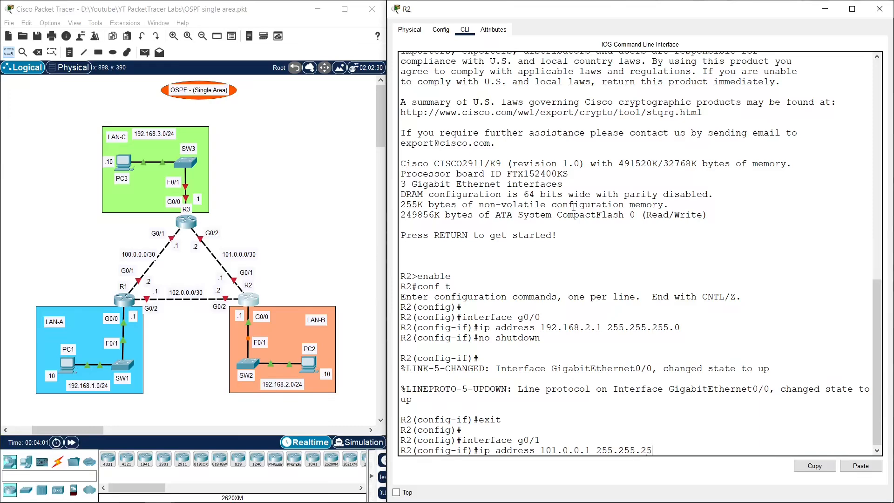
pyautogui.write('252')
pyautogui.press('Return')
# Enable R2's g0/1 interface with no shutdown and return to global configuration mode
pyautogui.write('nfig-if)#n')
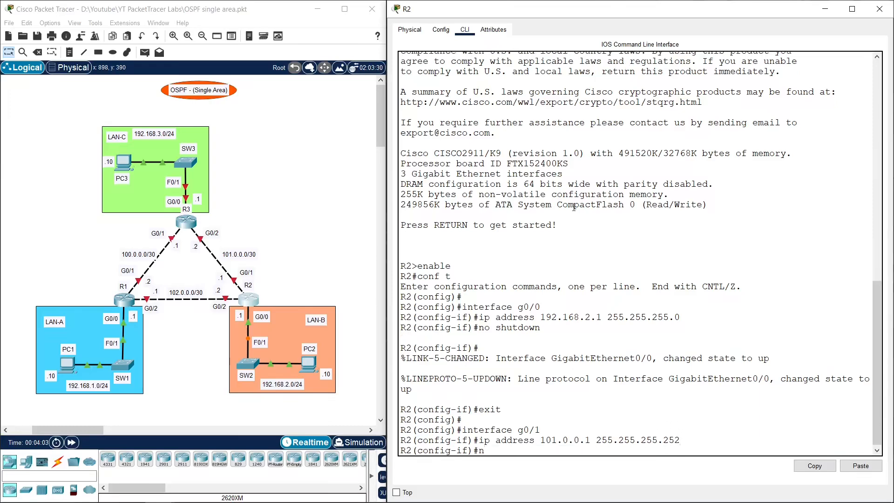
pyautogui.write('o shutdown')
pyautogui.press('Return')
pyautogui.press('Return')
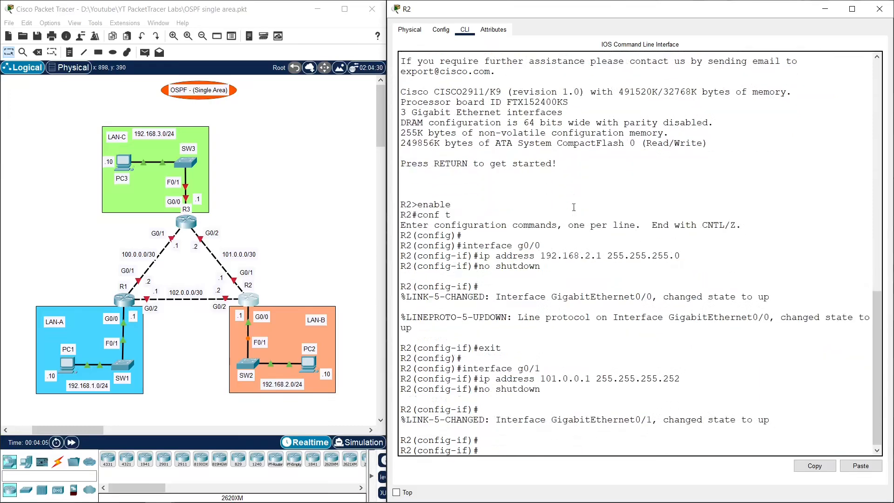
pyautogui.write('exit')
pyautogui.press('Return')
pyautogui.press('Return')
# Assign IP address 102.0.0.2 with mask 255.255.255.252 to R2's interface g0/2
pyautogui.write('interface g0/2')
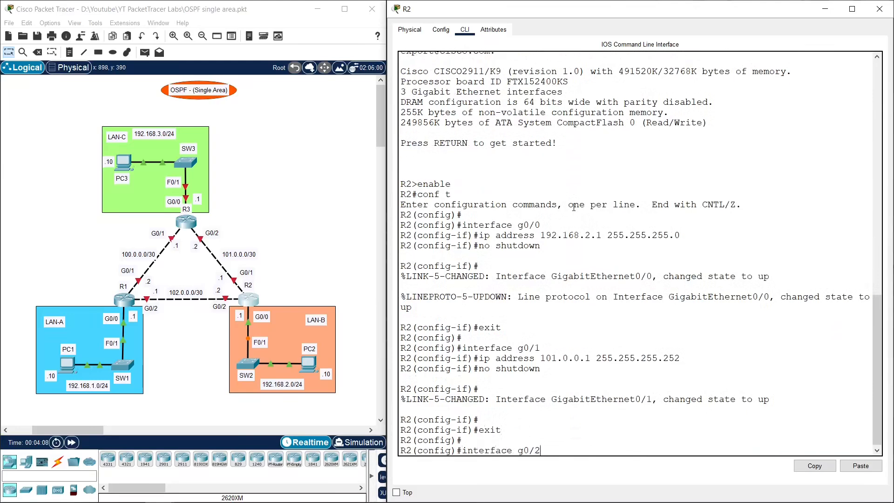
pyautogui.press('Return')
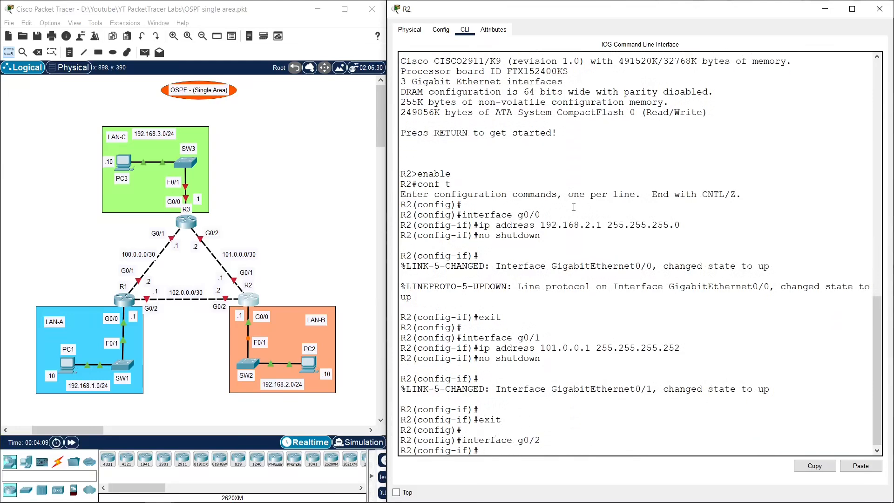
pyautogui.write('ip address 102.0.0.2 255.255')
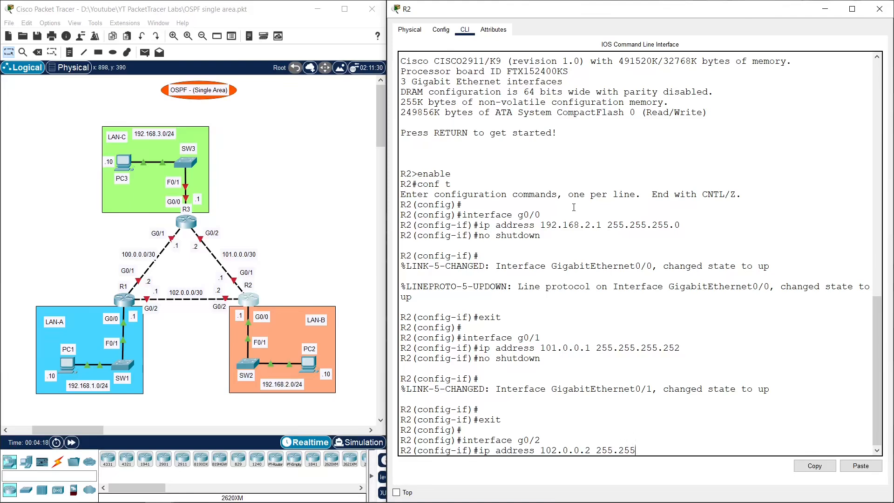
pyautogui.write('.255.252')
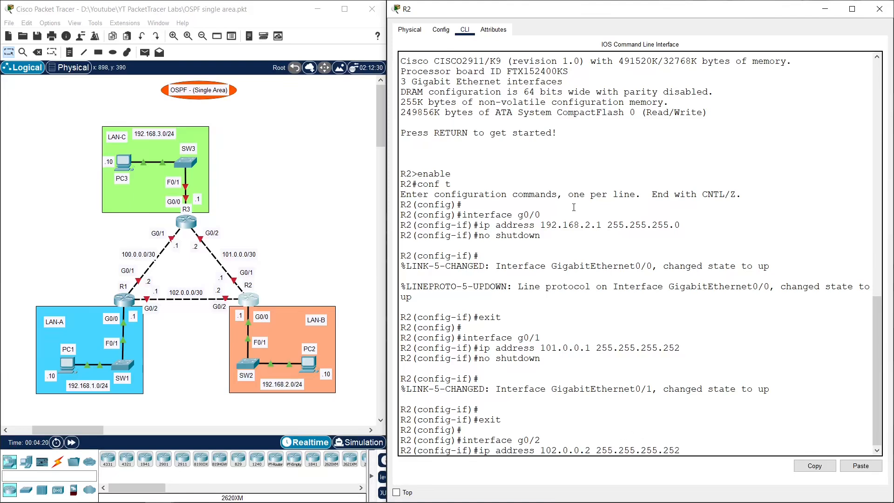
pyautogui.press('Return')
# Enable R2's g0/2 interface with no shutdown and return to global configuration mode
pyautogui.write('no shutd')
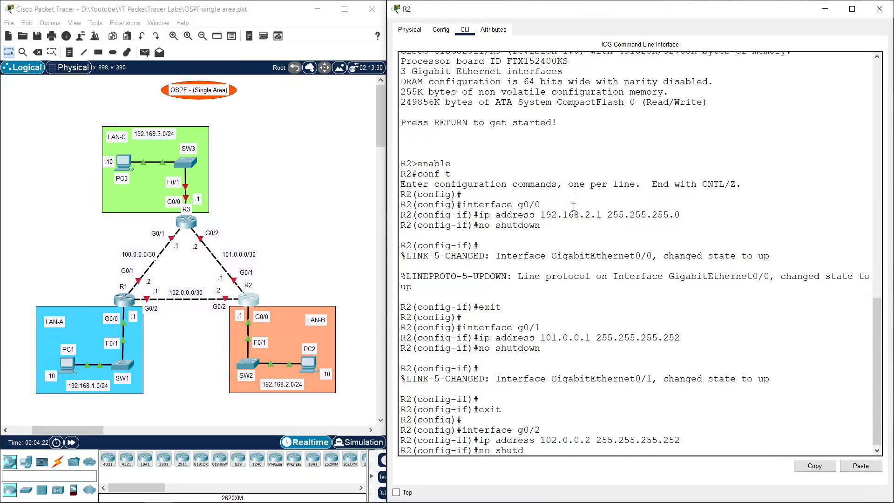
pyautogui.write('own')
pyautogui.press('Return')
pyautogui.press('Return')
pyautogui.write('exit')
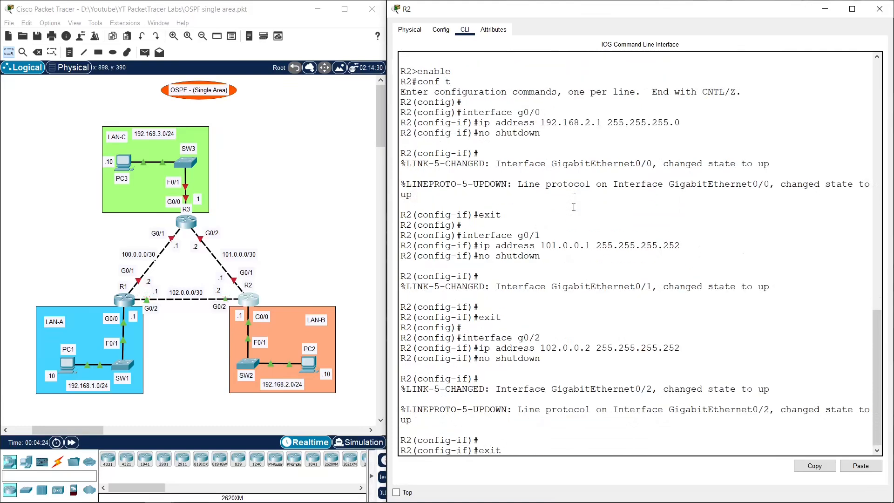
pyautogui.press('Return')
pyautogui.press('Return')
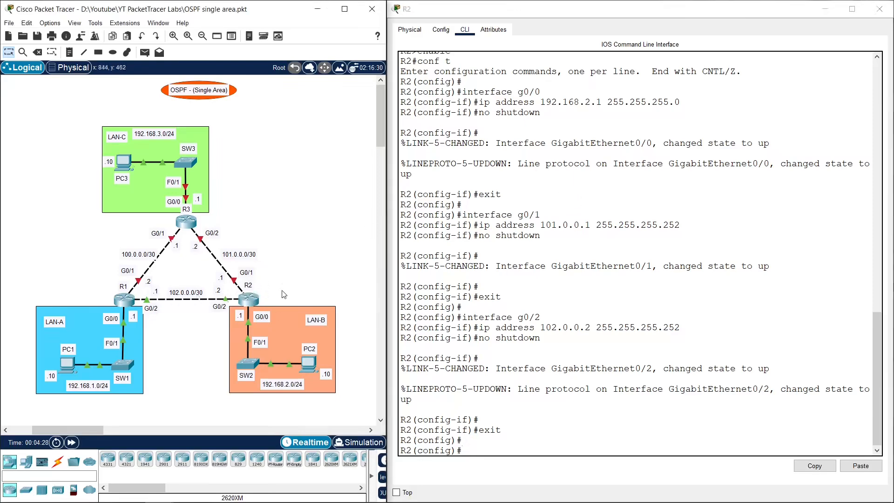
# Open router R3's command line and enter global configuration mode
pyautogui.click(189, 224)
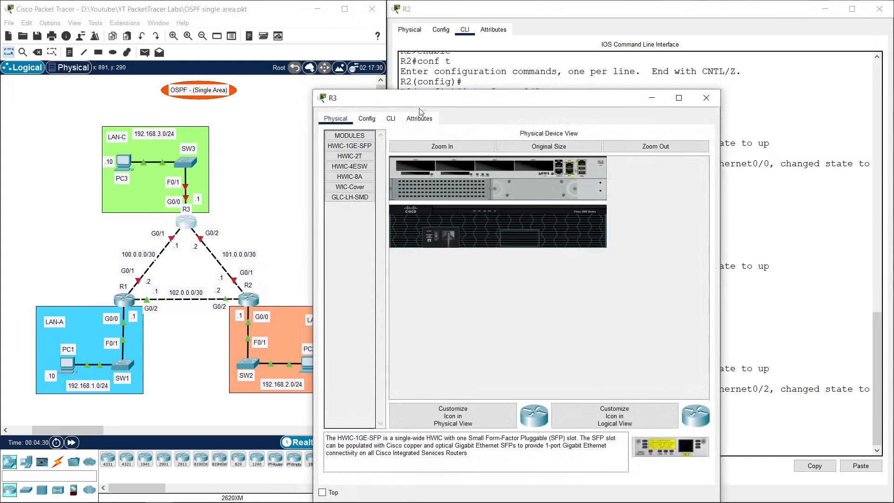
pyautogui.moveTo(420, 101); pyautogui.dragTo(893, 116)
pyautogui.click(464, 31)
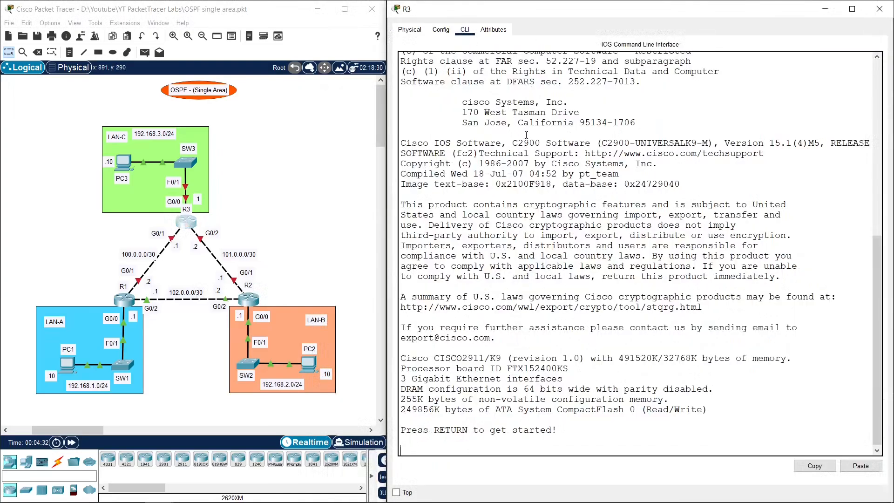
pyautogui.press('Return')
pyautogui.write('enable')
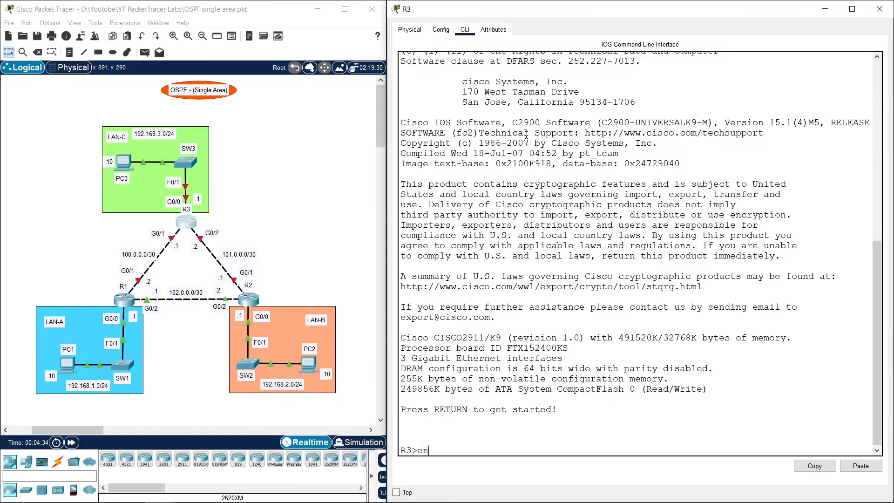
pyautogui.press('Return')
pyautogui.write('conf t')
pyautogui.press('Return')
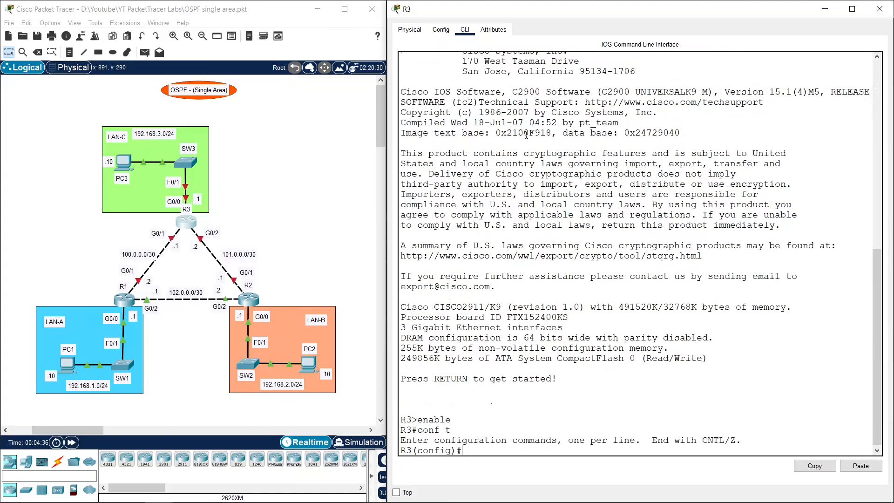
# Assign IP address 192.168.3.1 with mask 255.255.255.0 to R3's interface g0/0
pyautogui.write('interface g0/0')
pyautogui.press('Return')
pyautogui.write('ip add')
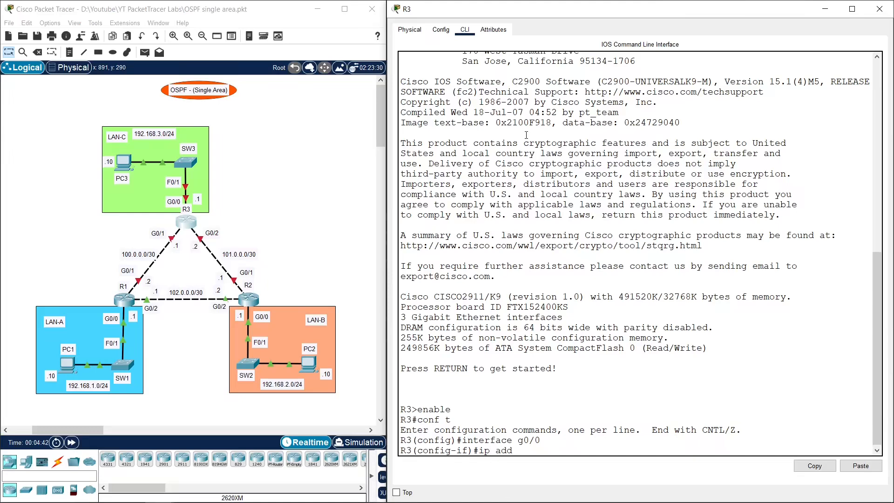
pyautogui.write('ress 192.168.3.1 255.255.255.0')
pyautogui.press('Return')
# Enable R3's g0/0 interface with no shutdown and return to global configuration mode
pyautogui.write('no s')
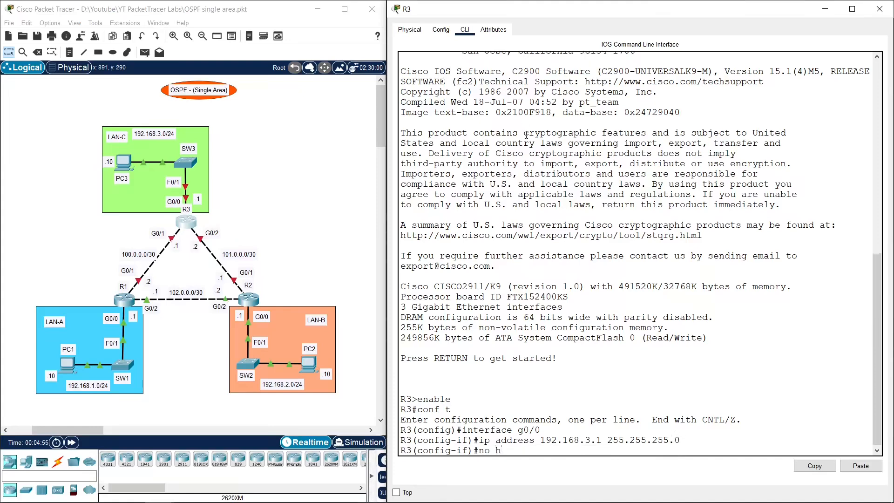
pyautogui.write('hutdown')
pyautogui.press('Return')
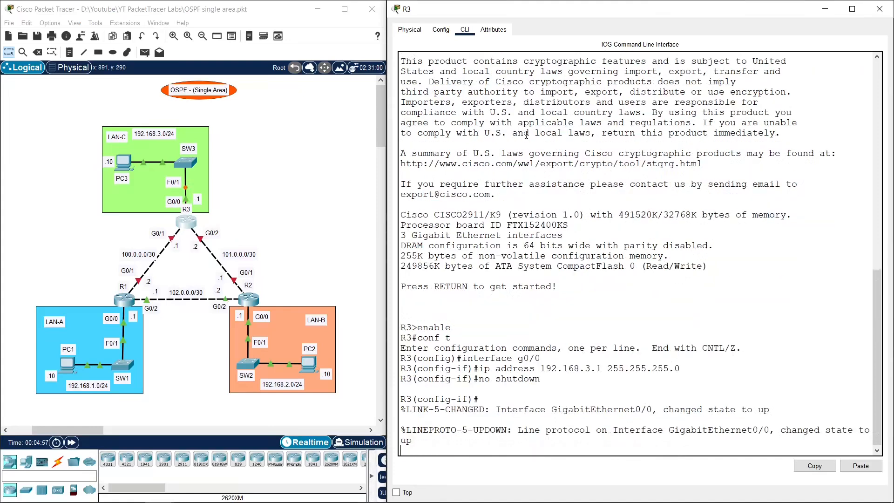
pyautogui.press('Return')
pyautogui.press('Return')
pyautogui.write('exit')
pyautogui.press('Return')
pyautogui.press('Return')
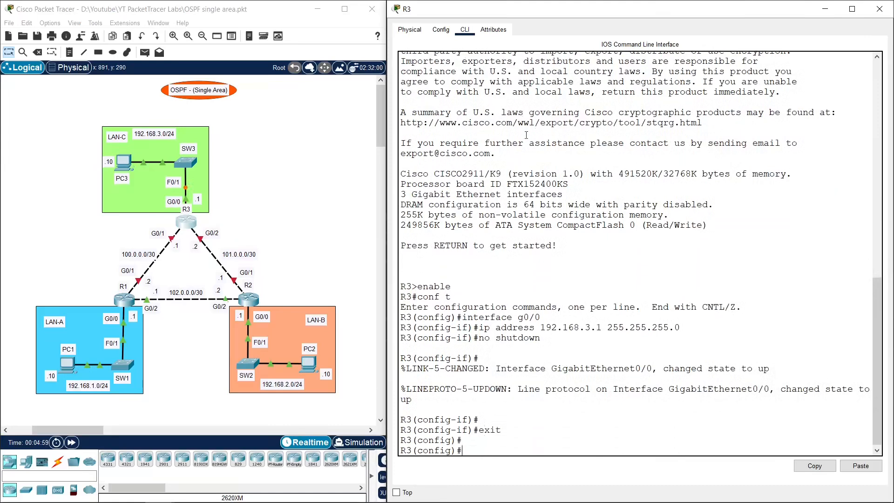
# Assign IP address 100.0.0.1 with mask 255.255.255.252 to R3's interface g0/1
pyautogui.write('interface g0/1')
pyautogui.press('Return')
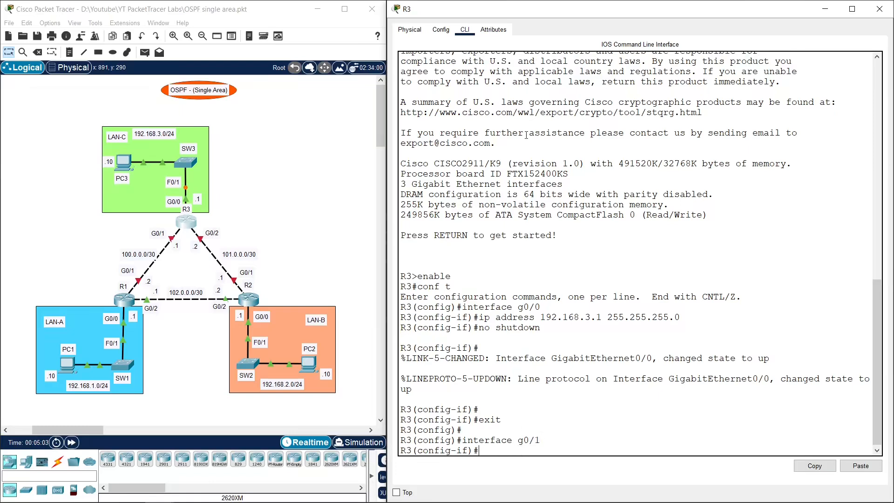
pyautogui.write('ip address 100.0.0.1 255.255')
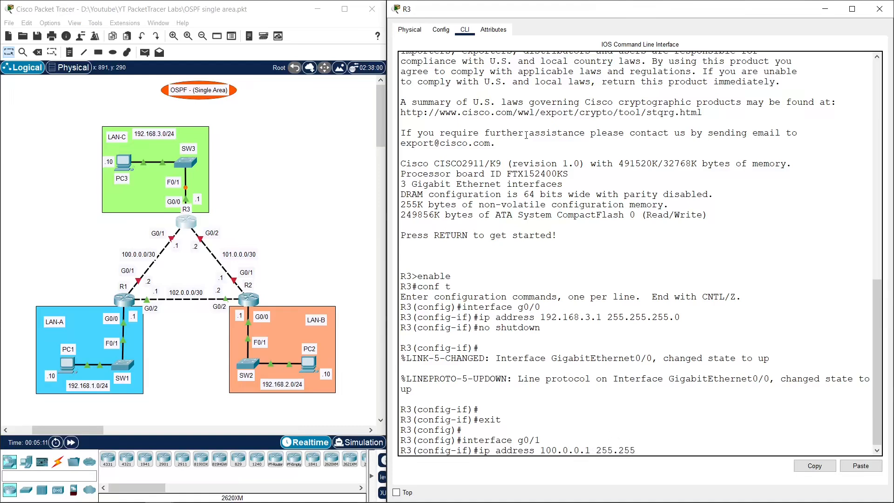
pyautogui.write('.255.252')
pyautogui.press('Return')
# Enable R3's g0/1 interface with no shutdown and return to global configuration mode
pyautogui.write('l')
pyautogui.press('BackSpace')
pyautogui.press('BackSpace')
pyautogui.press('BackSpace')
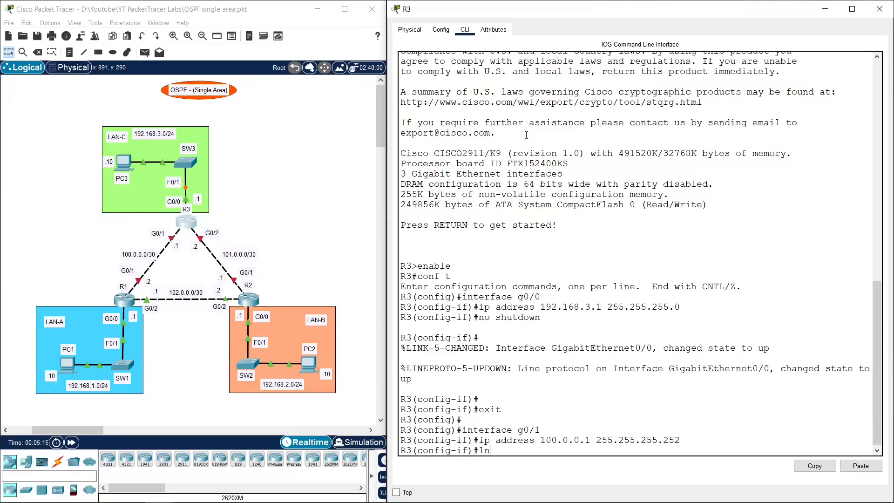
pyautogui.write('no shtu')
pyautogui.press('BackSpace')
pyautogui.press('BackSpace')
pyautogui.write('utdonw')
pyautogui.press('BackSpace')
pyautogui.press('BackSpace')
pyautogui.write('wn')
pyautogui.press('Return')
pyautogui.press('Return')
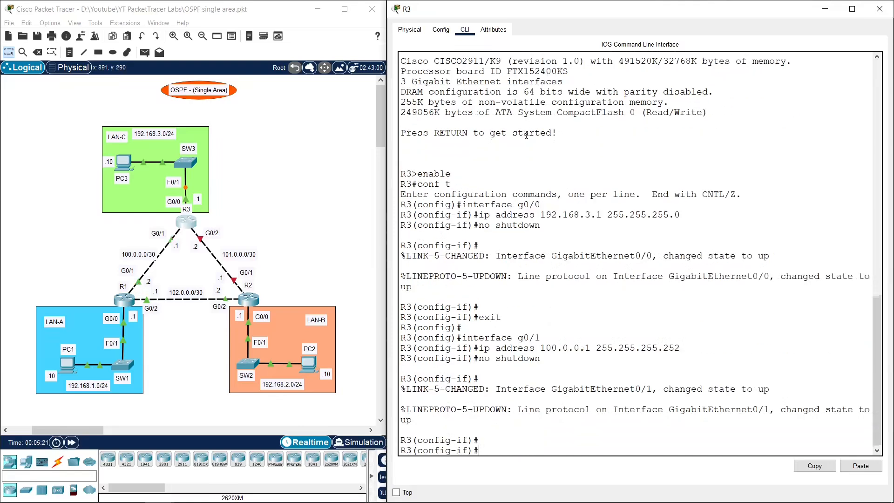
pyautogui.write('exit')
pyautogui.press('Return')
pyautogui.press('Return')
pyautogui.press('Return')
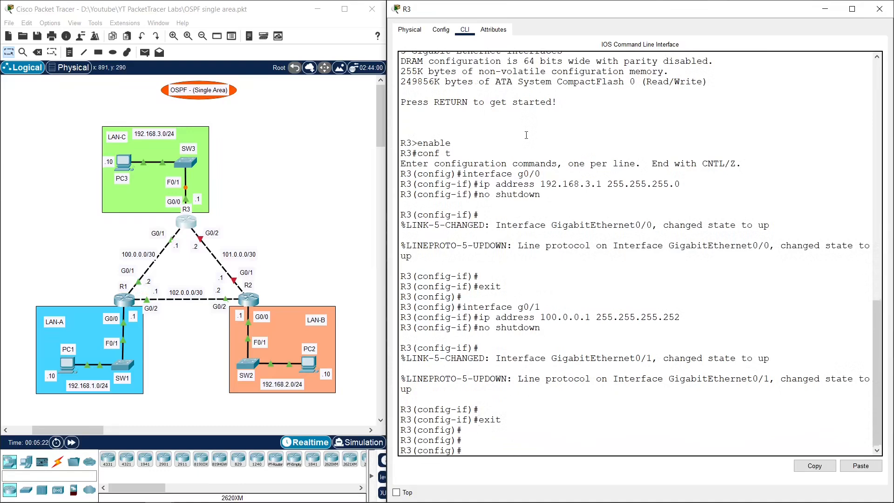
# Assign IP address 101.0.0.2 with mask 255.255.255.252 to R3's interface g0/2
pyautogui.write('interface g0/2')
pyautogui.press('Return')
pyautogui.write('ip address')
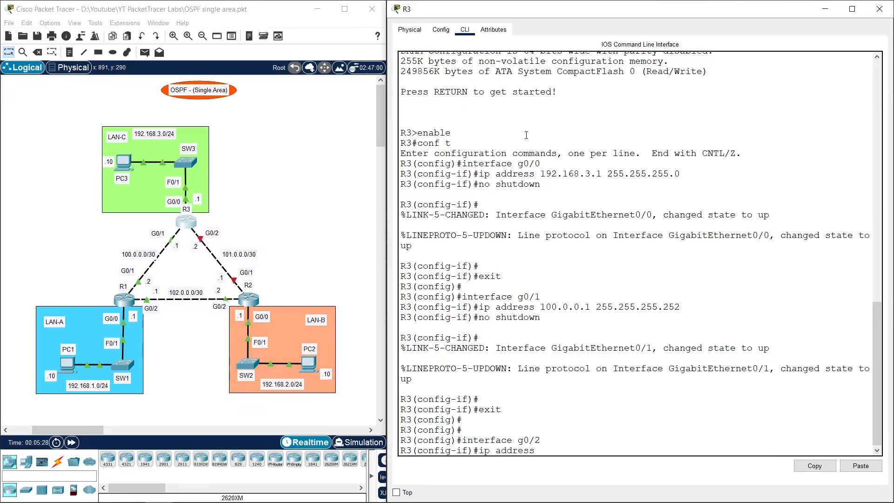
pyautogui.write(' 101.0.0.2 255.255.255.252')
pyautogui.press('Return')
# Enable R3's g0/2 interface with no shutdown and return to global configuration mode
pyautogui.write('nfig-if)#n')
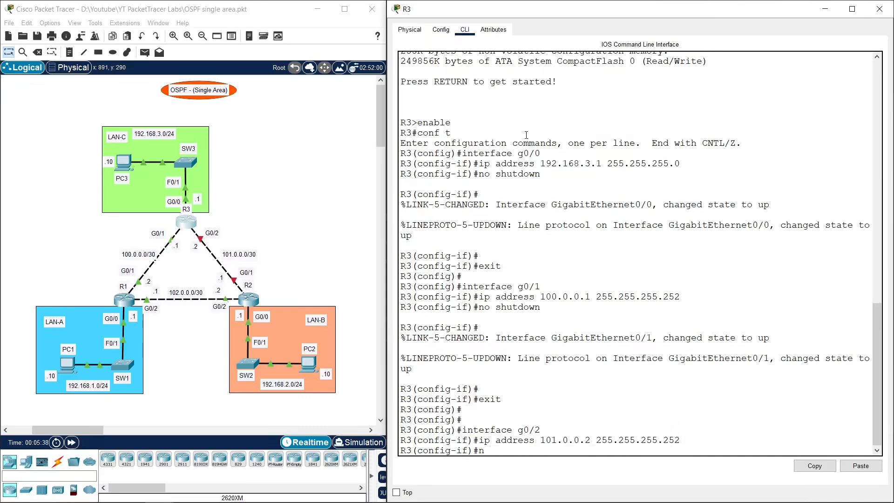
pyautogui.write('o shutdown')
pyautogui.press('Return')
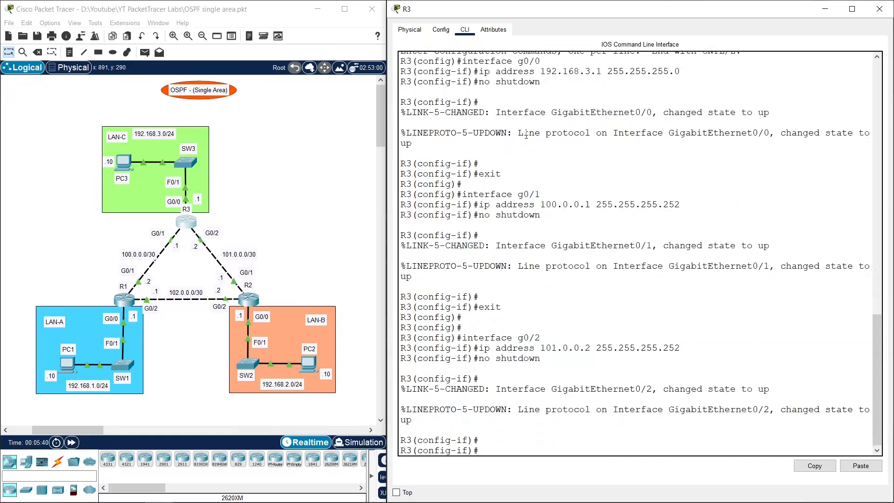
pyautogui.write('exit')
pyautogui.press('Return')
pyautogui.press('Return')
pyautogui.press('Return')
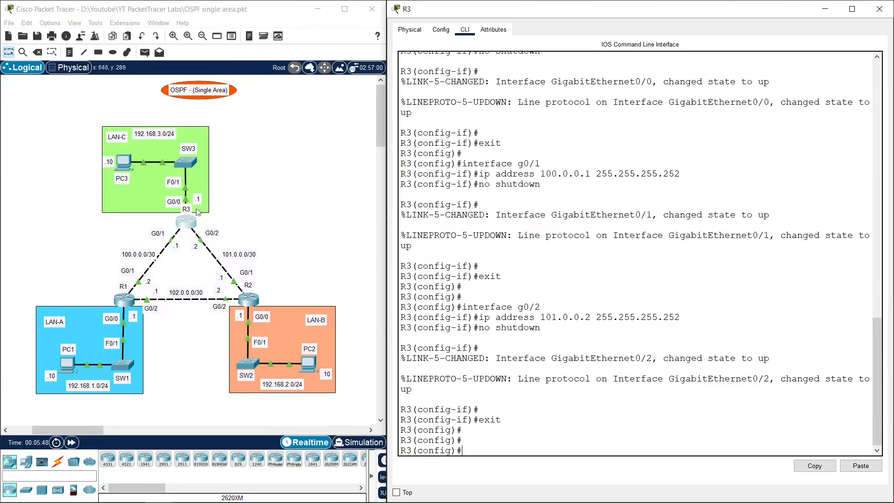
# Reopen router R1's command line and bring up a fresh global configuration prompt
pyautogui.click(293, 207)
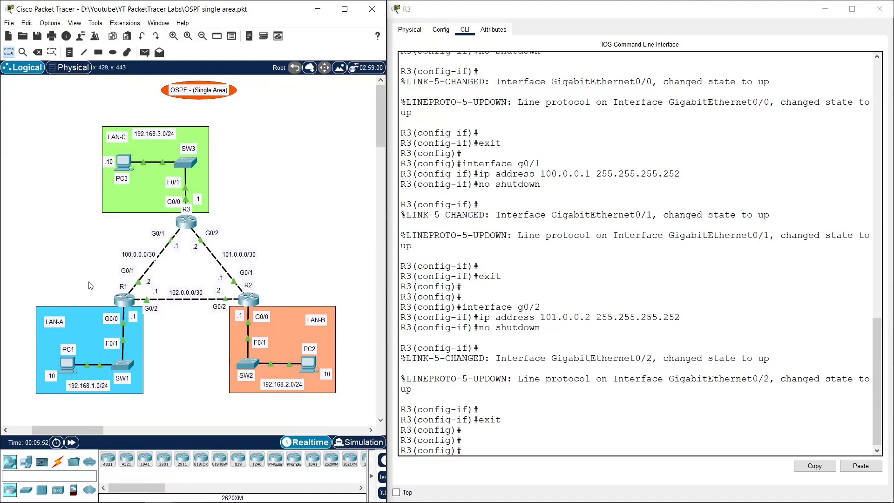
pyautogui.click(122, 306)
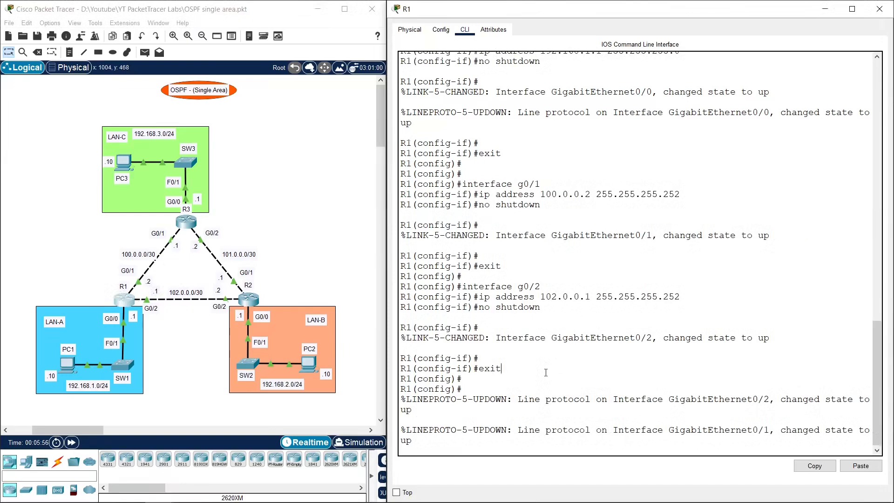
pyautogui.press('Return')
pyautogui.press('Return')
pyautogui.press('Return')
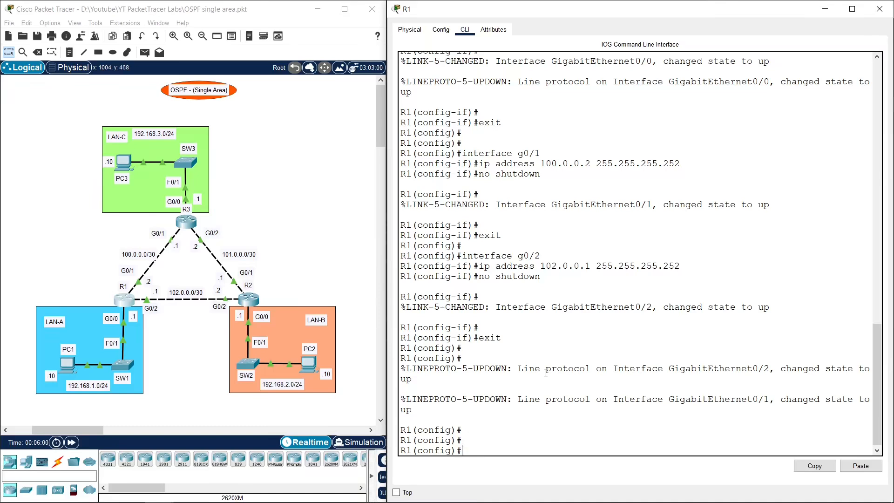
# Query the allowed process IDs for router ospf on R1 and start OSPF process 100
pyautogui.write('router ospf ?')
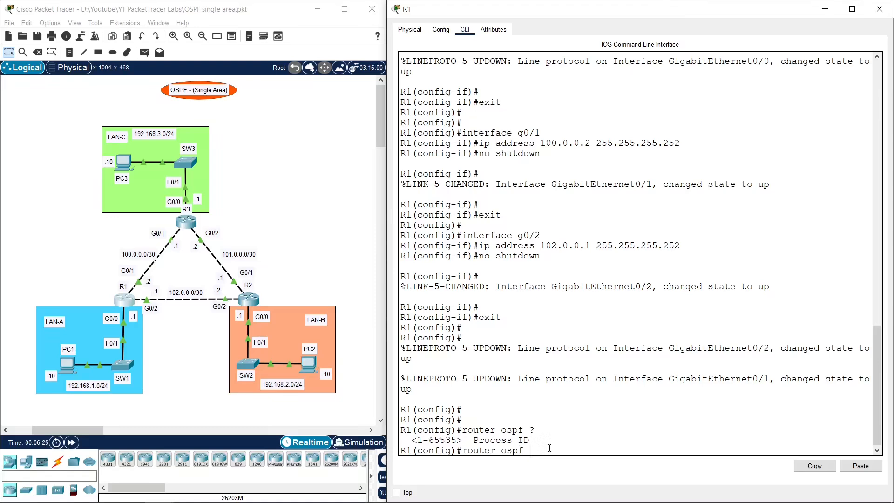
pyautogui.write('100')
pyautogui.press('Return')
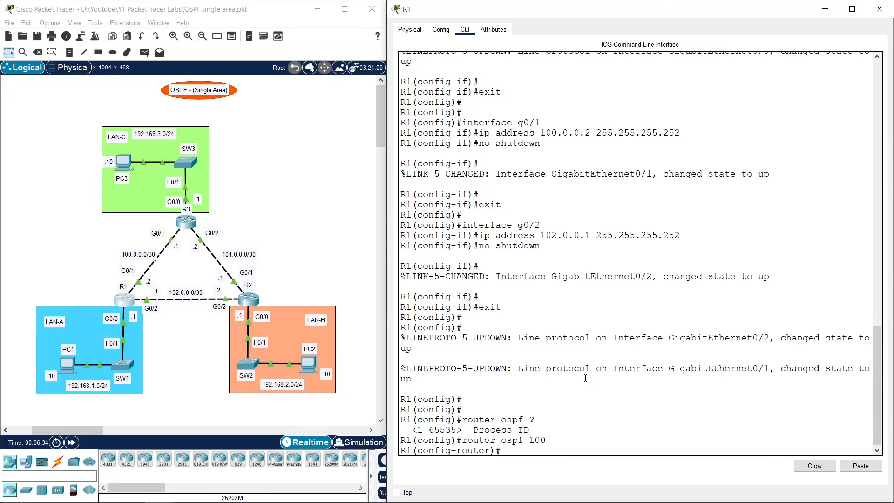
# Set the router ID of R1's OSPF process to 1.1.1.1
pyautogui.write('router')
pyautogui.press('Tab')
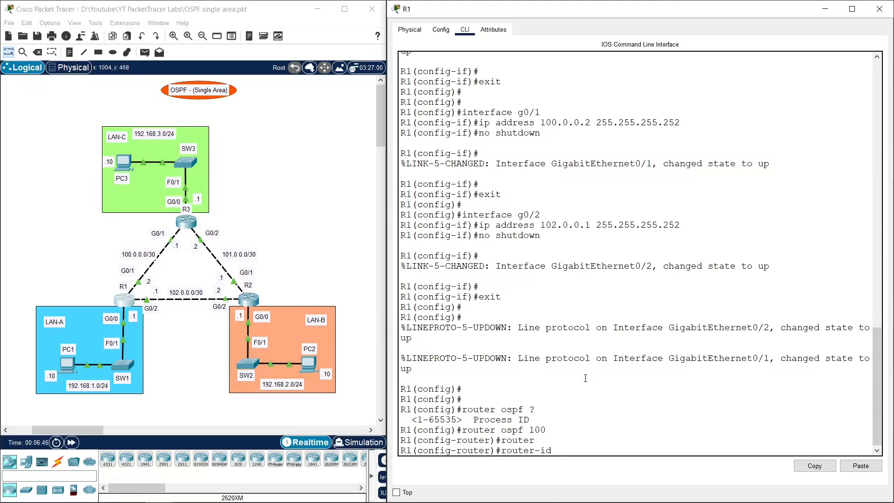
pyautogui.write('1.1.1.1')
pyautogui.press('Return')
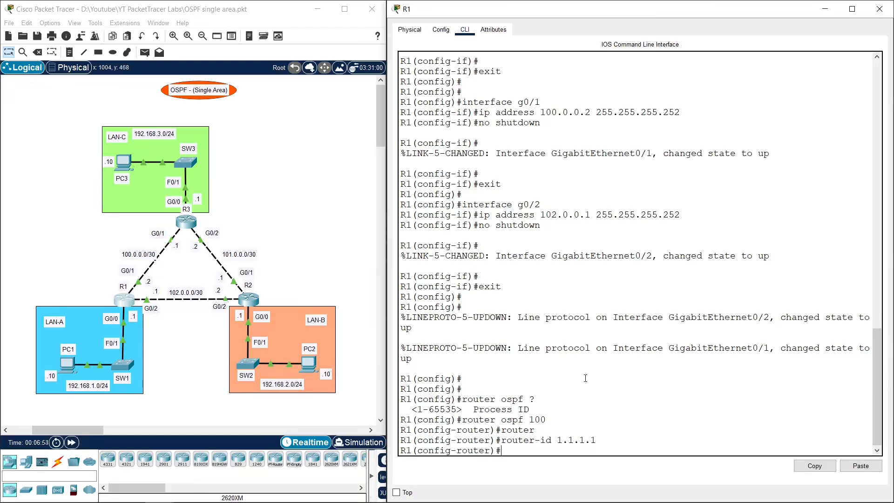
# Advertise R1's LAN network 192.168.1.0 with wildcard mask 0.0.0.255 in OSPF area 0
pyautogui.write('network')
pyautogui.write('192.168')
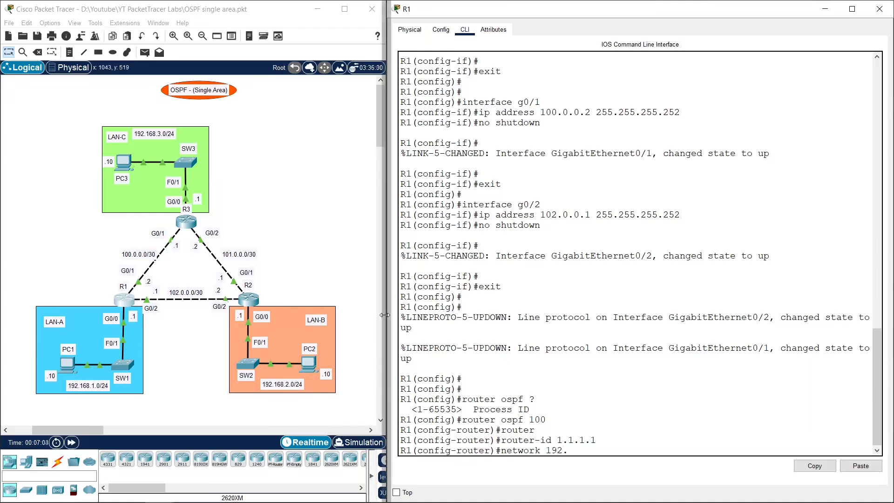
pyautogui.write('.1.0 0.0.0.255')
pyautogui.write('area 0')
pyautogui.press('Return')
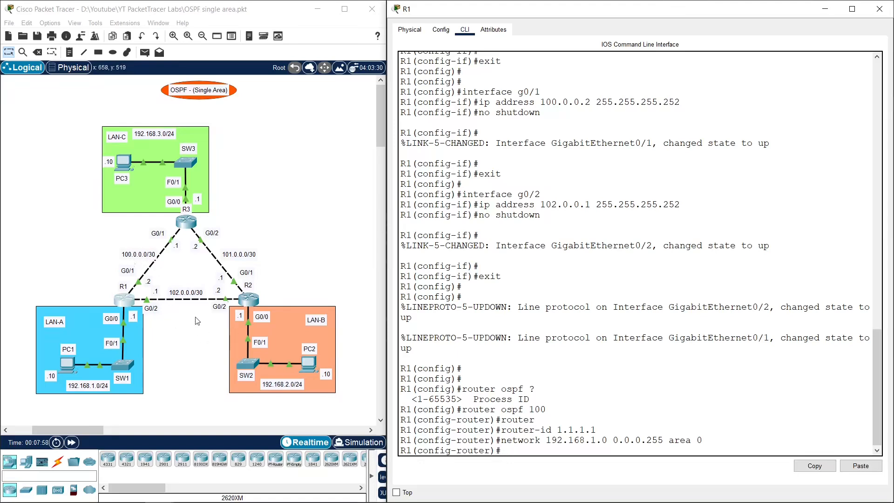
# Advertise R1's link networks 100.0.0.0 and 102.0.0.0 with wildcard mask 0.0.0.3 in OSPF area 0
pyautogui.write('network 100.0.0.0 0.0.0')
pyautogui.write('.3 area 0')
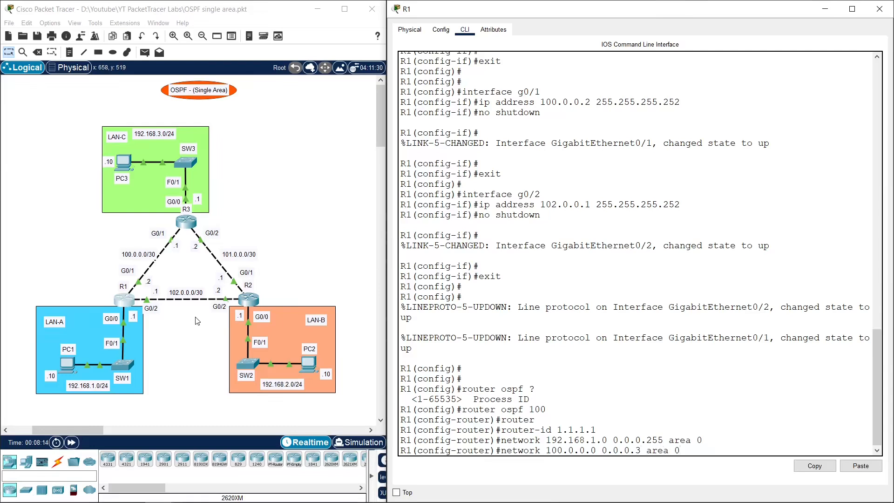
pyautogui.press('Return')
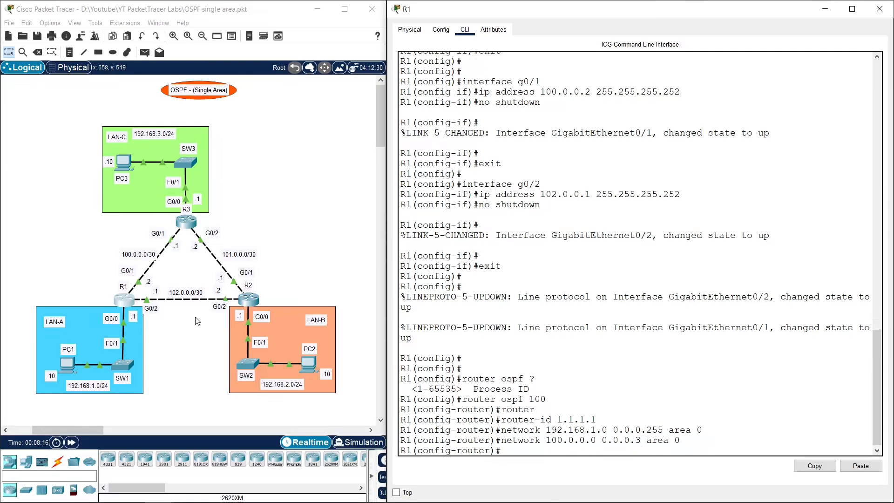
pyautogui.write('network 102.0.0.0 0.0.0.3 area 0')
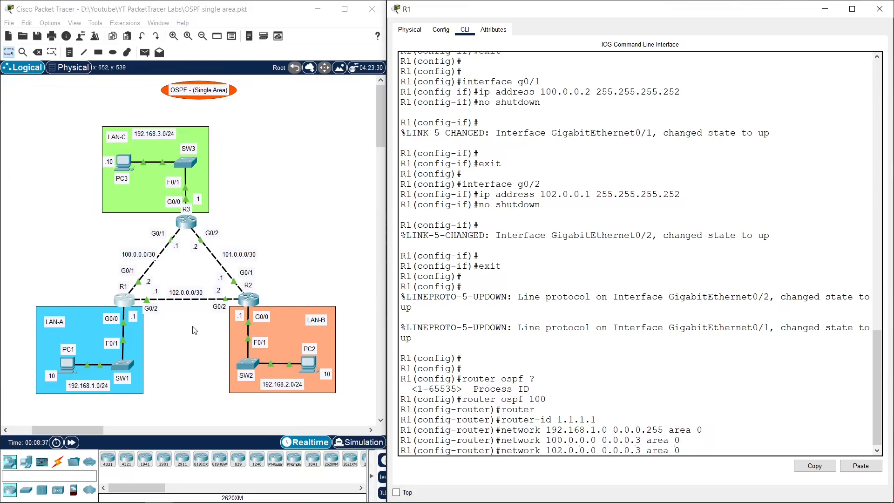
pyautogui.press('Return')
pyautogui.press('Return')
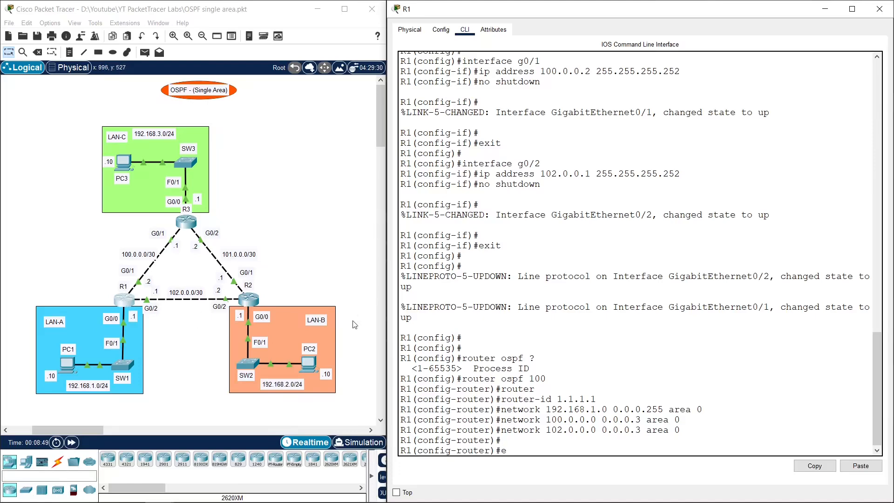
# Leave R1's router and global configuration modes and return to the privileged EXEC prompt
pyautogui.write('xit')
pyautogui.press('Return')
pyautogui.press('Return')
pyautogui.write('exit')
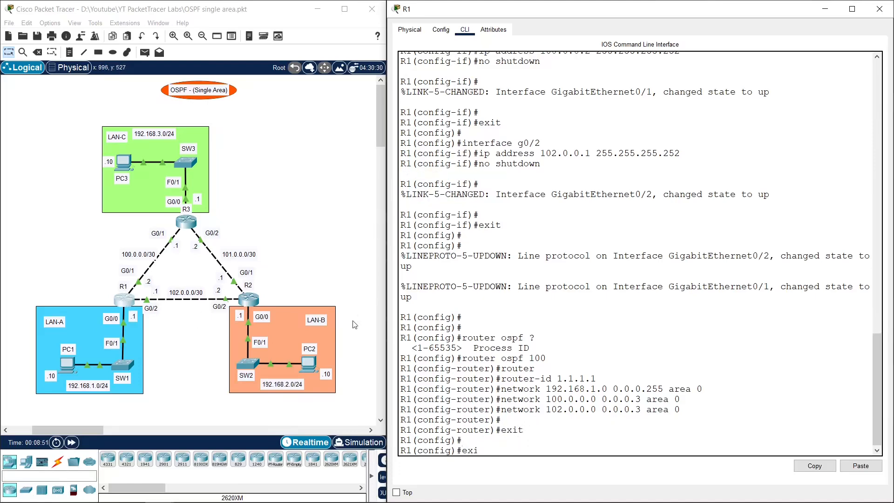
pyautogui.press('Return')
pyautogui.press('Return')
pyautogui.press('Return')
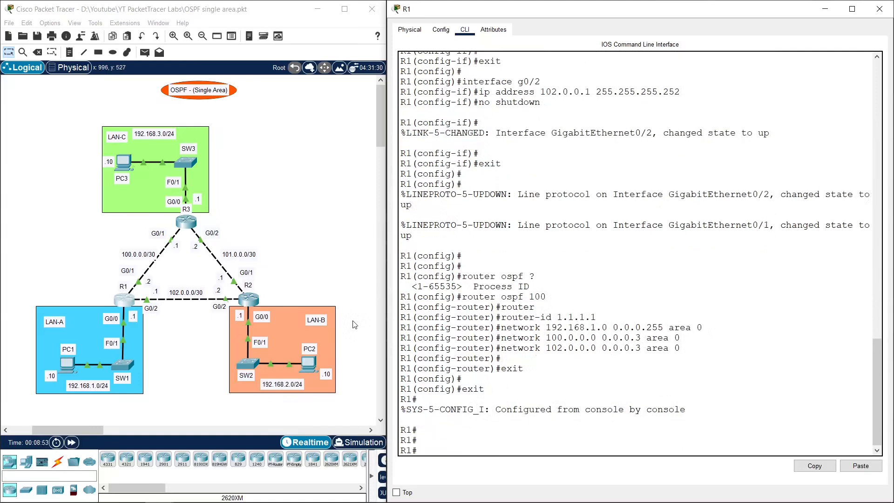
# Run show ip protocols on R1 and examine the OSPF process and the networks it routes for
pyautogui.write('show ip protocols')
pyautogui.press('Return')
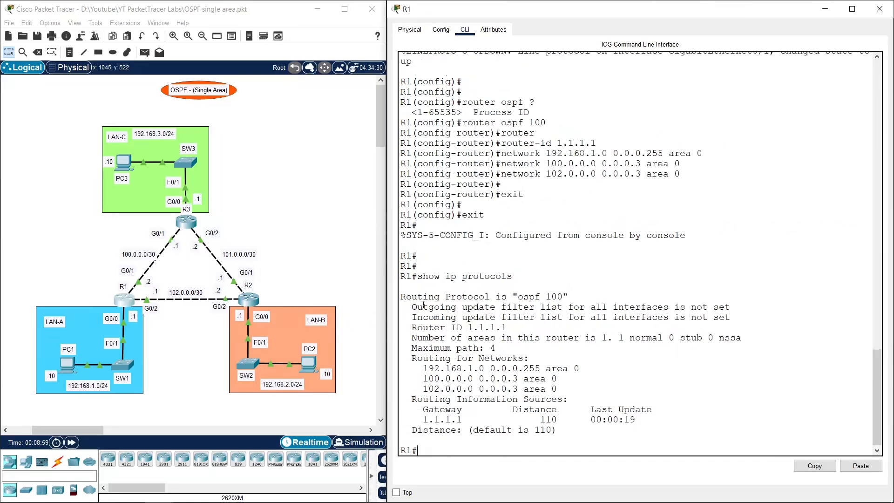
pyautogui.moveTo(409, 299); pyautogui.dragTo(566, 295)
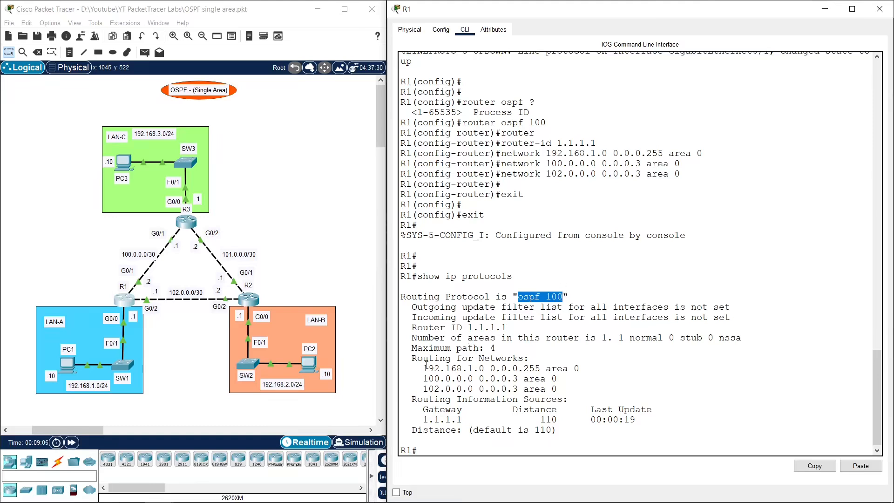
pyautogui.moveTo(413, 358); pyautogui.dragTo(557, 389)
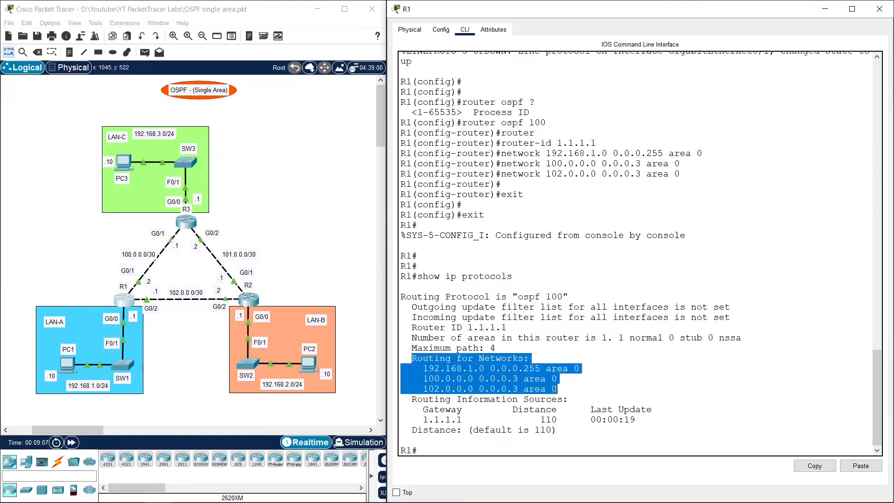
pyautogui.click(459, 394)
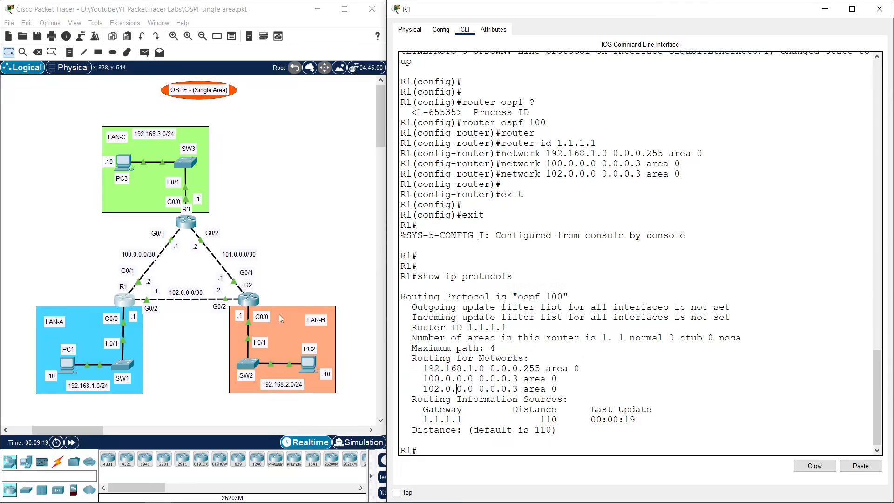
# Open router R2's command line and start OSPF process 100 from global configuration mode
pyautogui.click(251, 300)
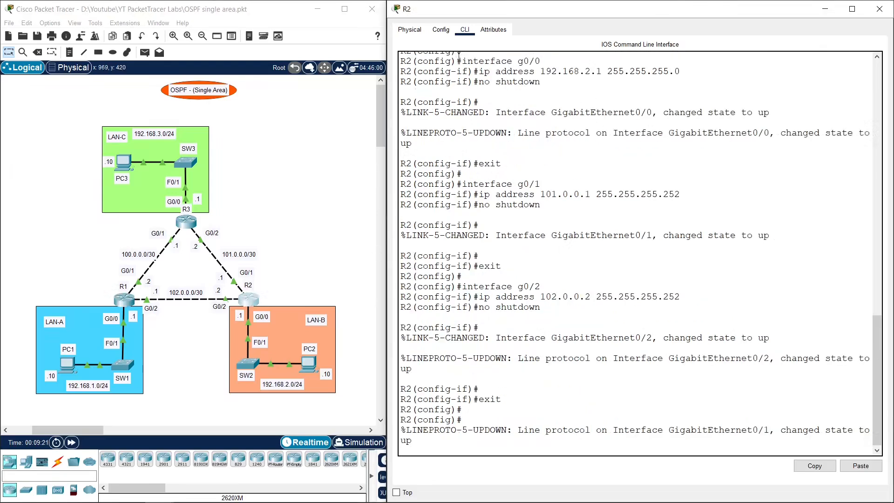
pyautogui.click(483, 388)
pyautogui.press('Return')
pyautogui.press('Return')
pyautogui.press('Return')
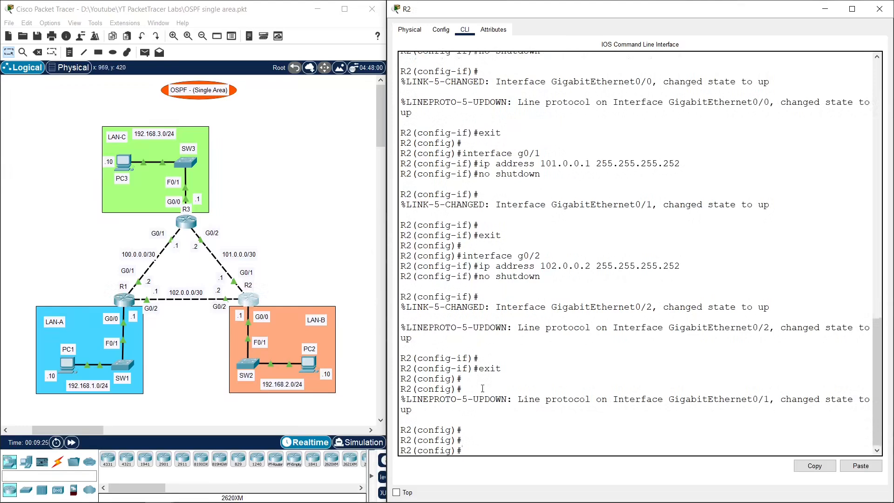
pyautogui.write('router ospf 100')
pyautogui.press('Return')
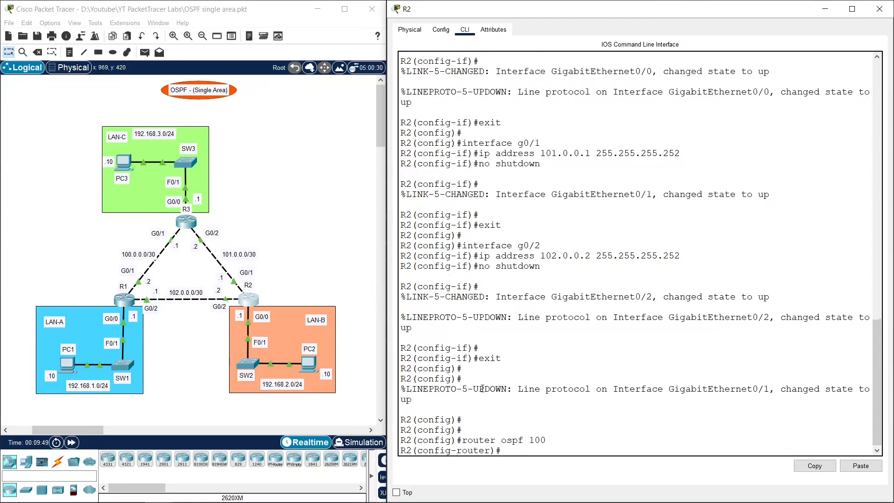
# Set the router ID of R2's OSPF process to 2.2.2.2
pyautogui.write('router')
pyautogui.press('Tab')
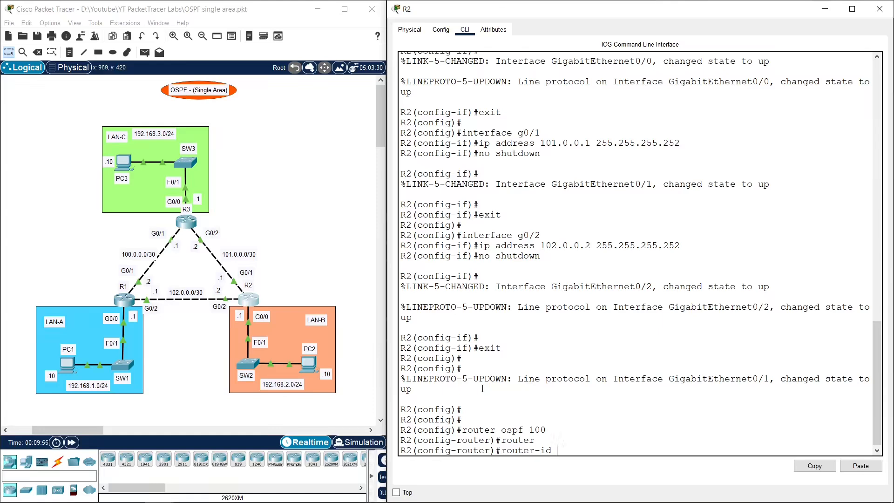
pyautogui.write('2.2.2.2')
pyautogui.press('Return')
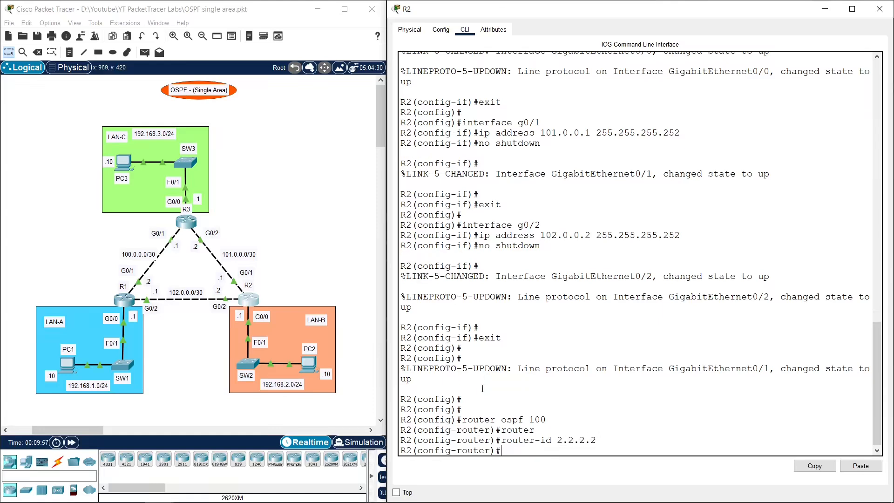
# Advertise R2's LAN network 192.168.2.0 with wildcard mask 0.0.0.255 in OSPF area 0
pyautogui.write('network')
pyautogui.write('192.168.2.0 ')
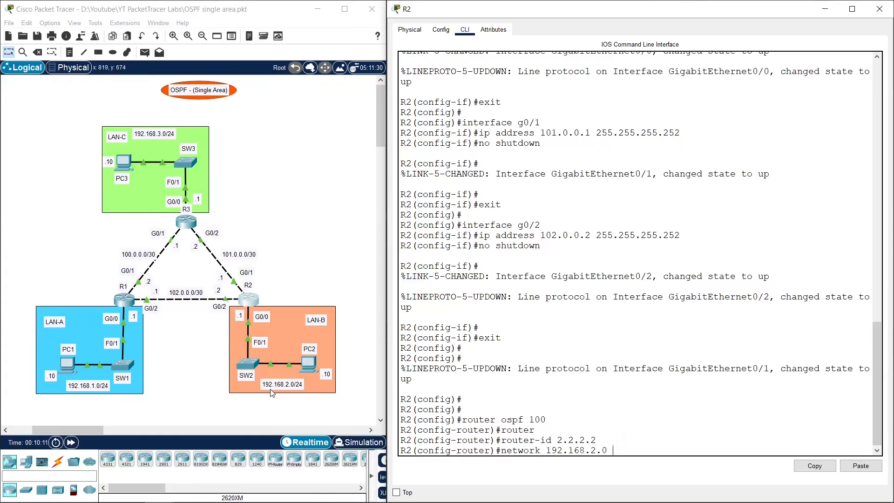
pyautogui.write('0.0.0.0')
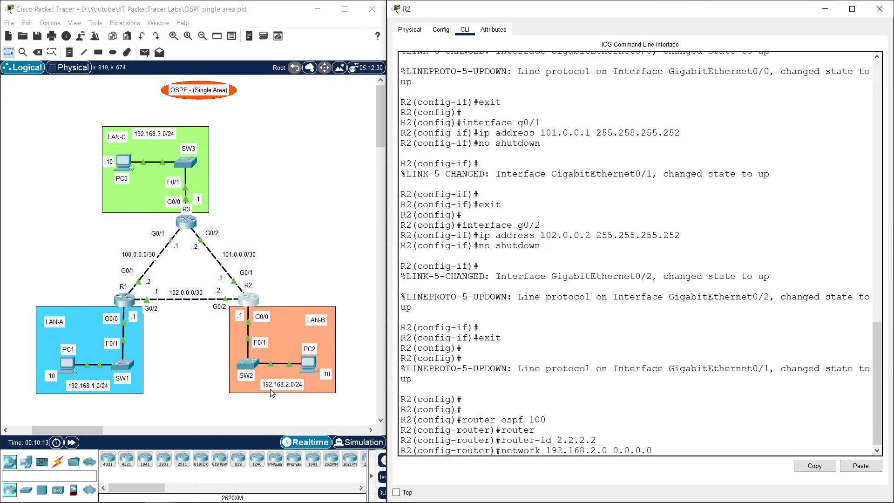
pyautogui.press('BackSpace')
pyautogui.write('255 area 0')
pyautogui.press('Return')
# Advertise the R1–R2 link network 102.0.0.0 with wildcard mask 0.0.0.3 in OSPF area 0 on R2
pyautogui.write('network')
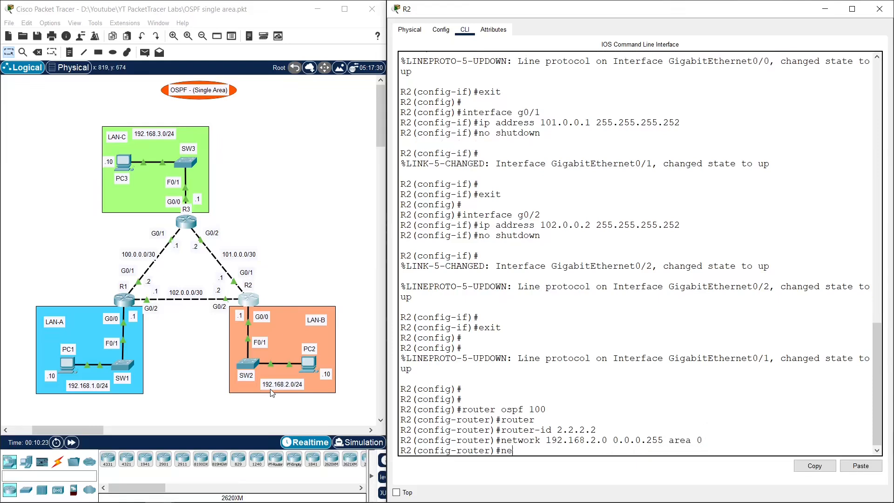
pyautogui.press('BackSpace')
pyautogui.press('BackSpace')
pyautogui.press('BackSpace')
pyautogui.press('BackSpace')
pyautogui.write('work')
pyautogui.press('BackSpace')
pyautogui.press('BackSpace')
pyautogui.press('BackSpace')
pyautogui.press('BackSpace')
pyautogui.write('work 102.0.0.0 0.0')
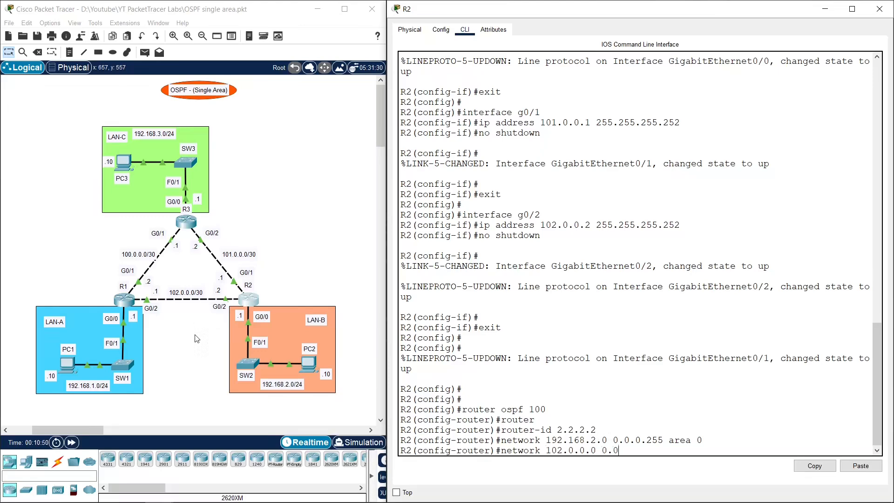
pyautogui.write('.0.3 area 0')
pyautogui.press('Return')
# Advertise the R2–R3 link network 101.0.0.0 with wildcard mask 0.0.0.3 in OSPF area 0 on R2
pyautogui.write('network')
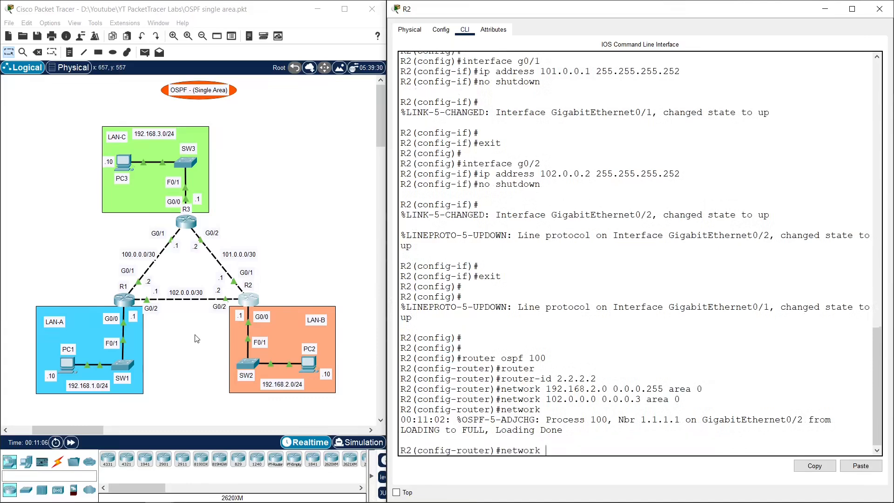
pyautogui.write('101.0.0.0 0.0.0.3 area 0')
pyautogui.press('Return')
pyautogui.press('Return')
pyautogui.press('Return')
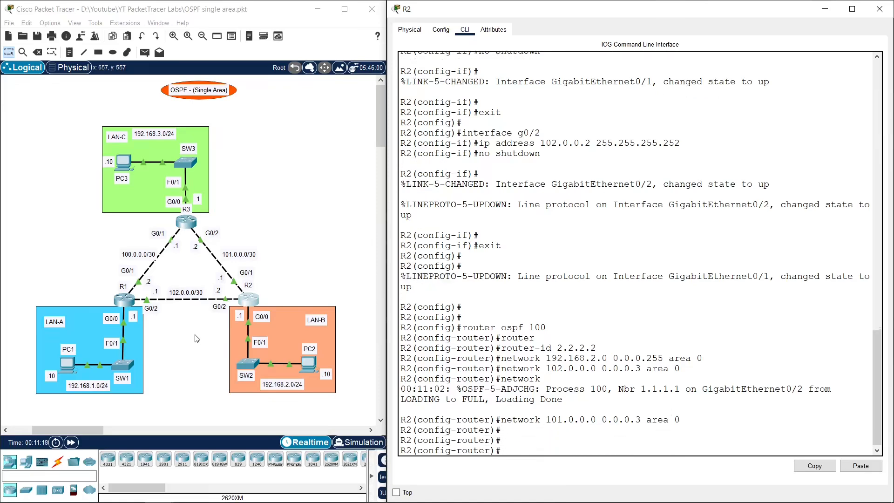
# Leave R2's router and global configuration modes and return to the privileged EXEC prompt
pyautogui.write('exit')
pyautogui.press('Return')
pyautogui.press('Return')
pyautogui.press('Return')
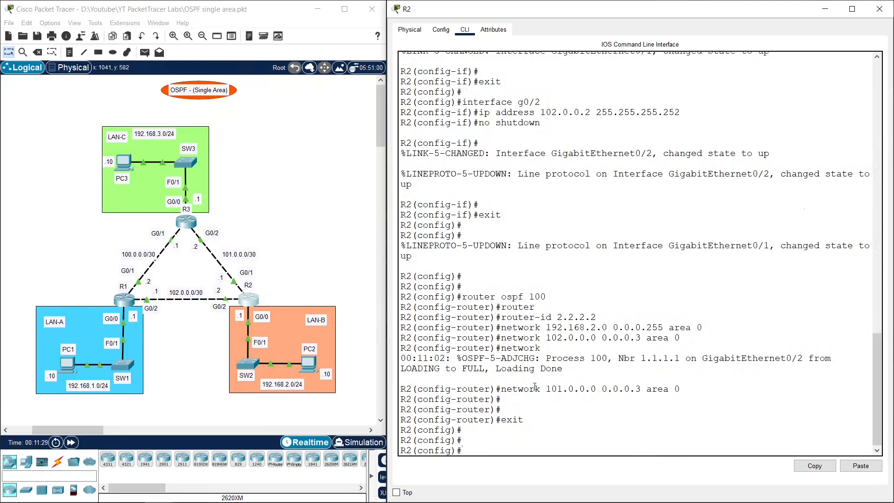
pyautogui.write('exit')
pyautogui.press('Return')
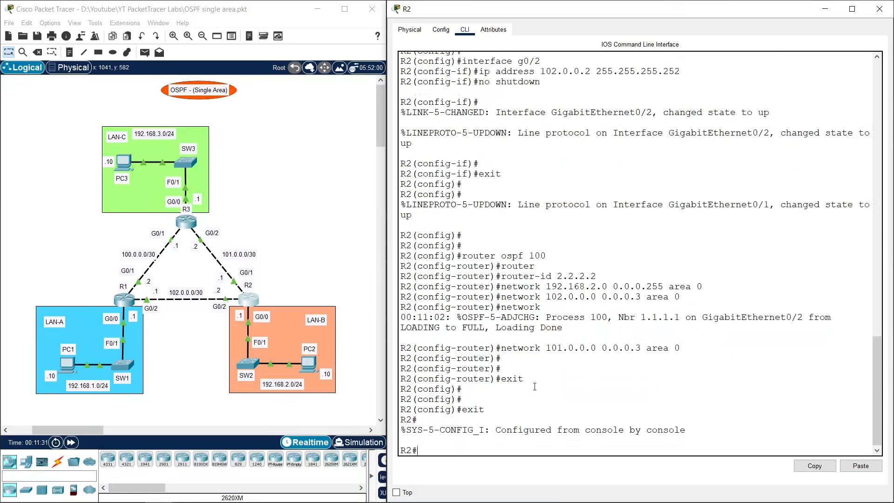
# Run show ip protocols on R2 and examine the OSPF process, router ID and the networks it routes for
pyautogui.write('show ip protocols')
pyautogui.press('Return')
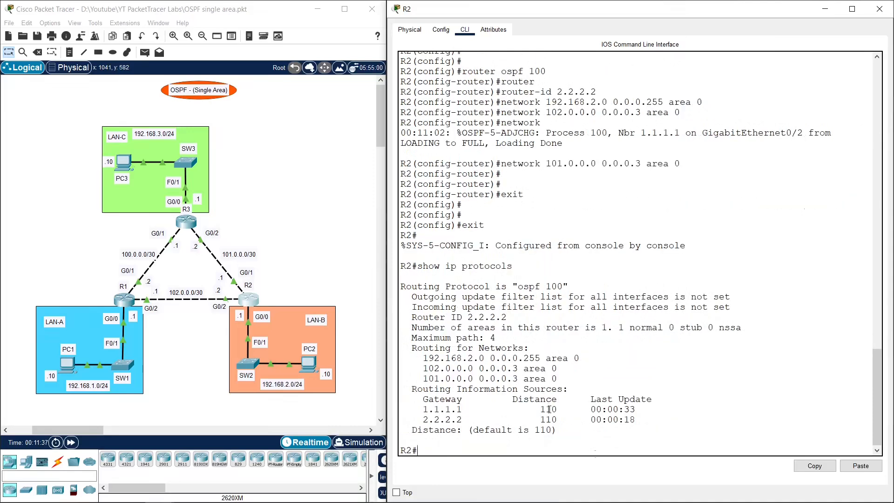
pyautogui.moveTo(519, 287); pyautogui.dragTo(563, 287)
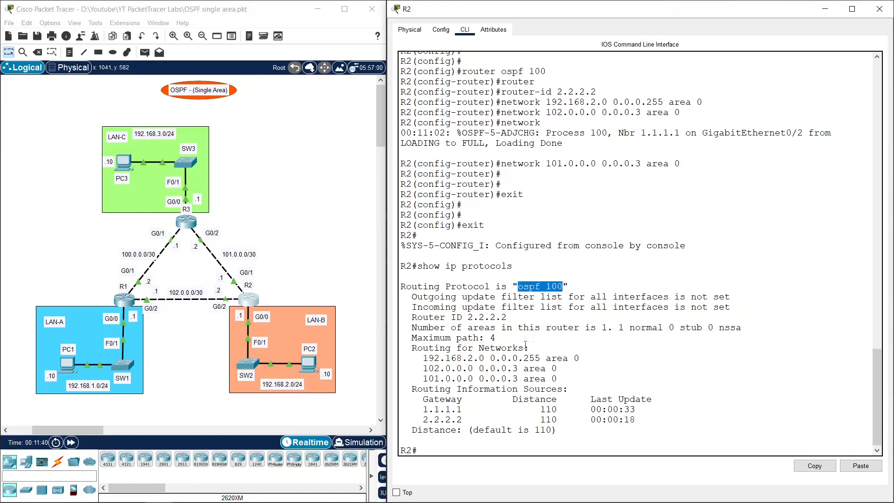
pyautogui.moveTo(434, 319); pyautogui.dragTo(510, 319)
pyautogui.click(471, 320)
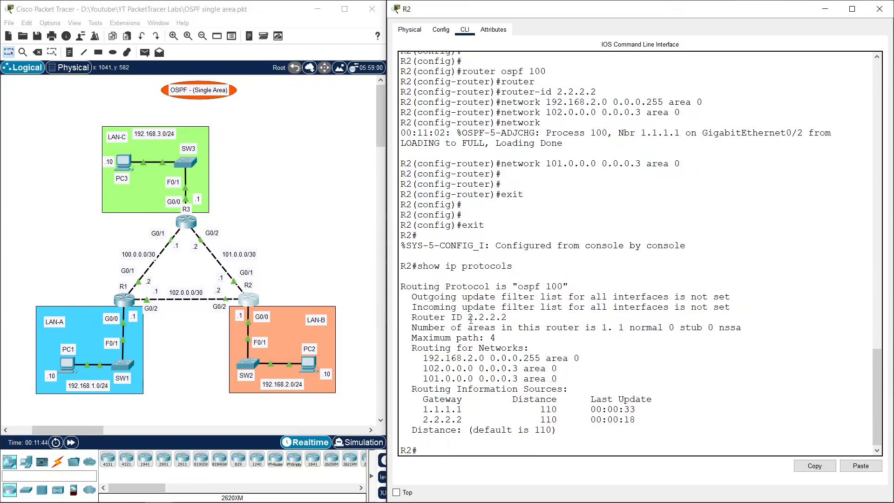
pyautogui.moveTo(558, 378); pyautogui.dragTo(407, 346)
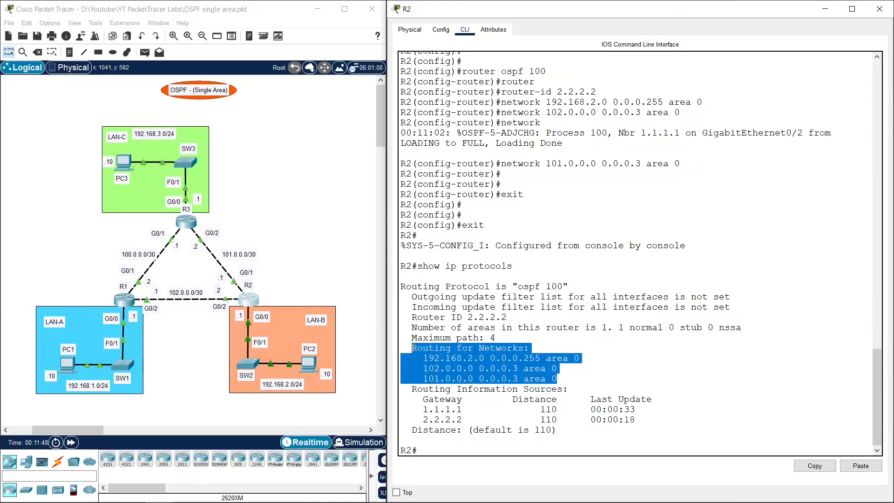
pyautogui.click(457, 368)
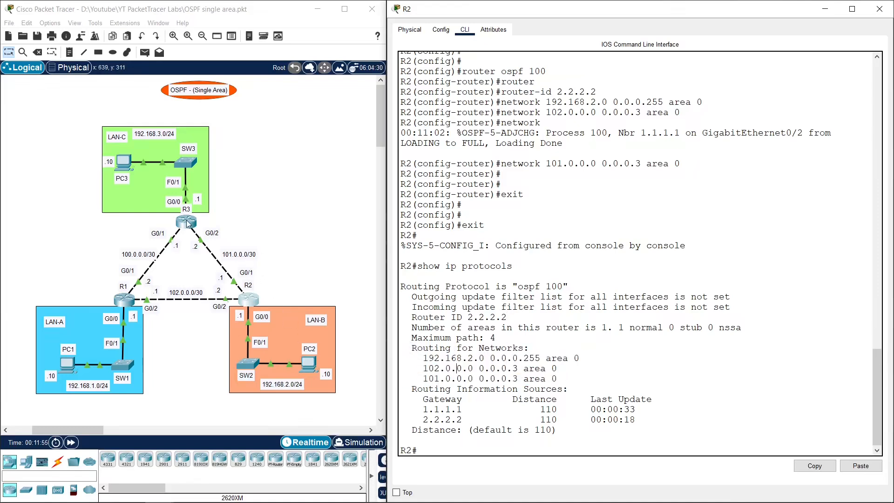
# Open router R3's command line and start OSPF process 100 from global configuration mode
pyautogui.click(187, 224)
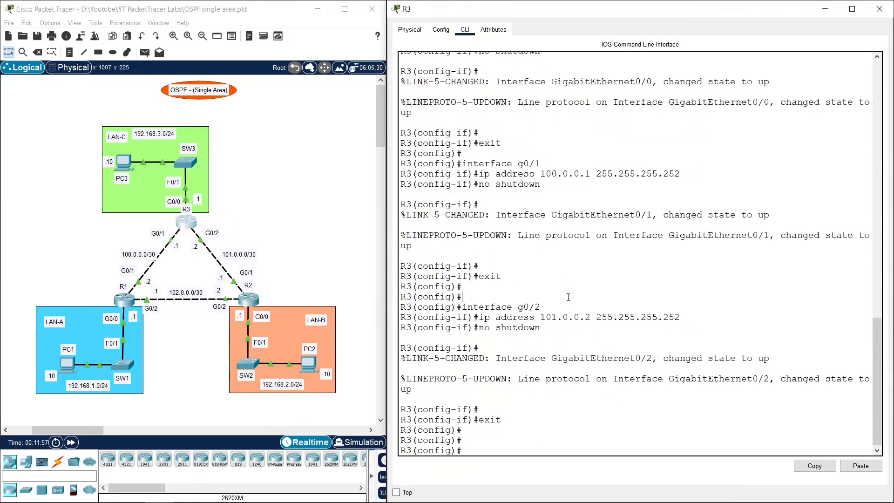
pyautogui.press('Return')
pyautogui.press('Return')
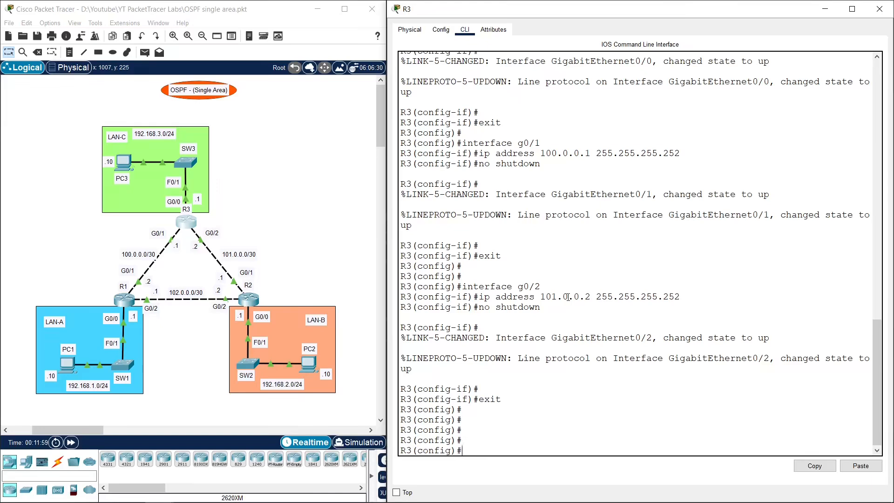
pyautogui.write('router ospf 100')
pyautogui.press('Return')
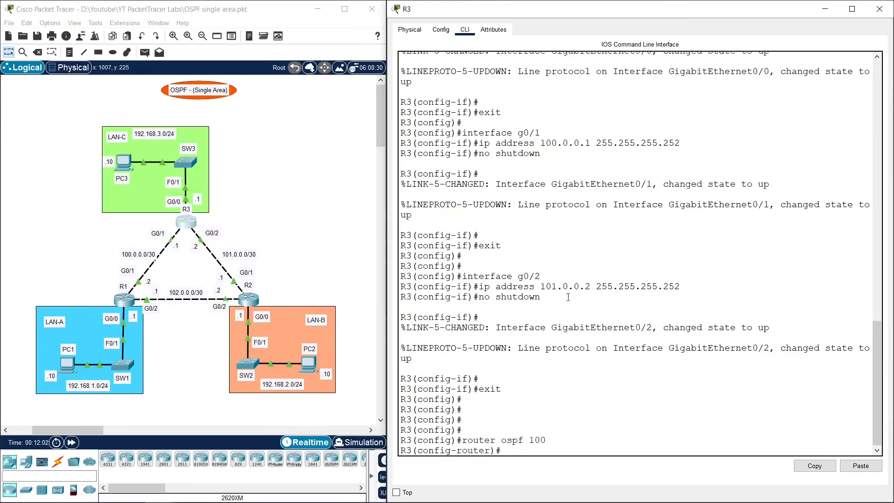
# Set R3's OSPF router ID to 3.3.3.3 and advertise LAN-C network 192.168.3.0 with wildcard mask 0.0.0.255 in area 0
pyautogui.write('router-id 3.3.3.3')
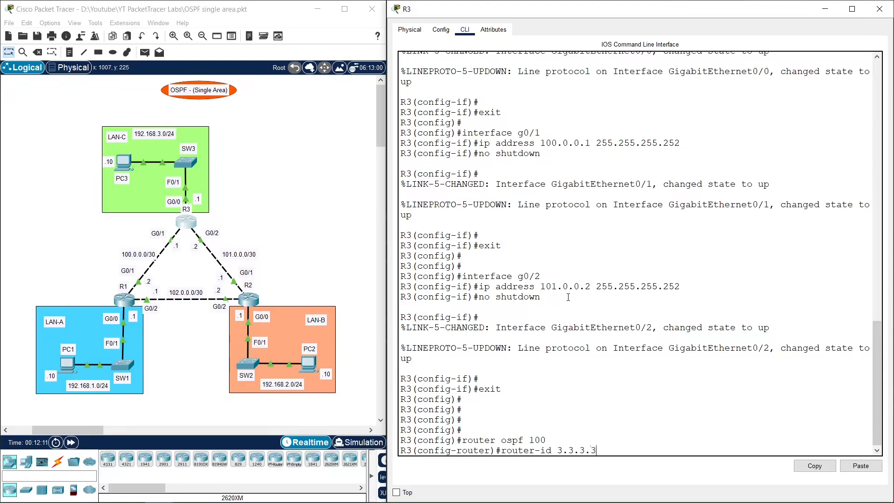
pyautogui.press('Return')
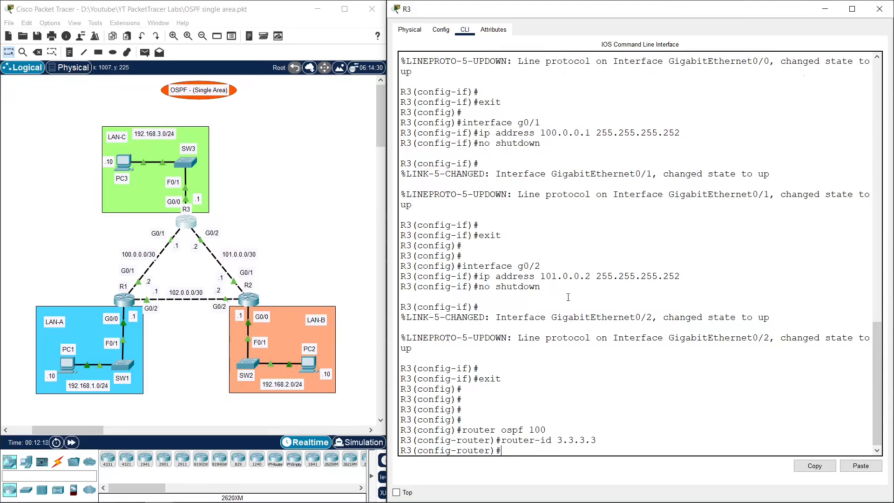
pyautogui.write('network 192.168.3.0 0')
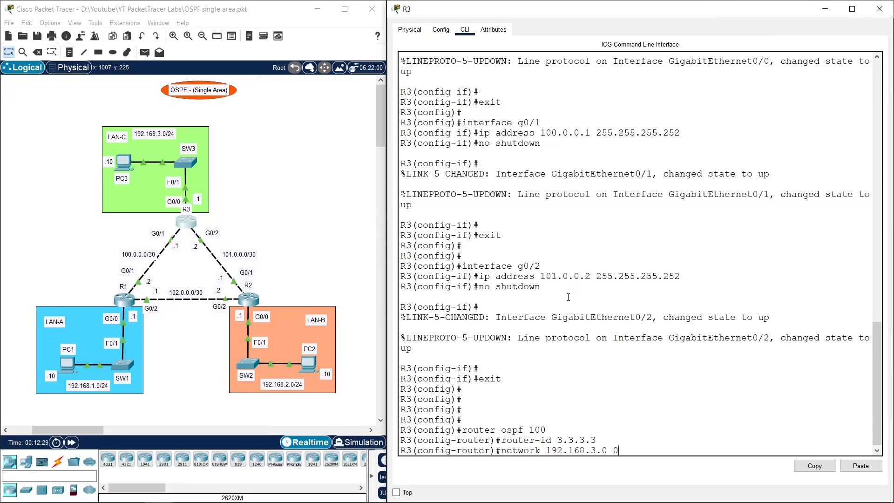
pyautogui.write('.0.0.255 area 0')
pyautogui.press('Return')
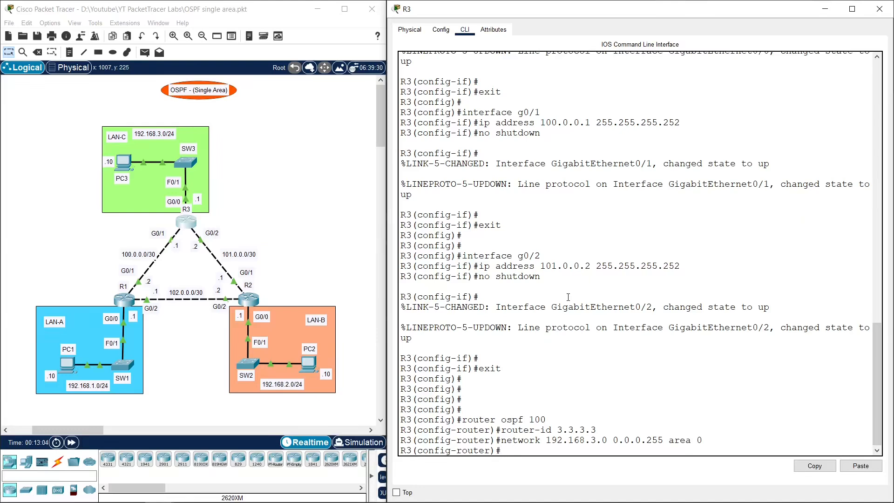
# Advertise the R1–R3 link network 100.0.0.0 with wildcard mask 0.0.0.3 in OSPF area 0 on R3
pyautogui.write('network')
pyautogui.write('100.0.0.0 0.0.0.3')
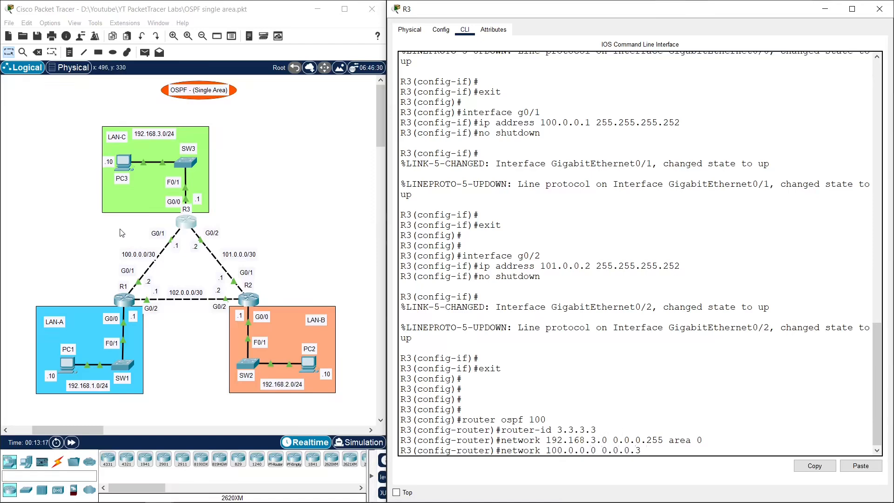
pyautogui.write(' area 0')
pyautogui.press('Return')
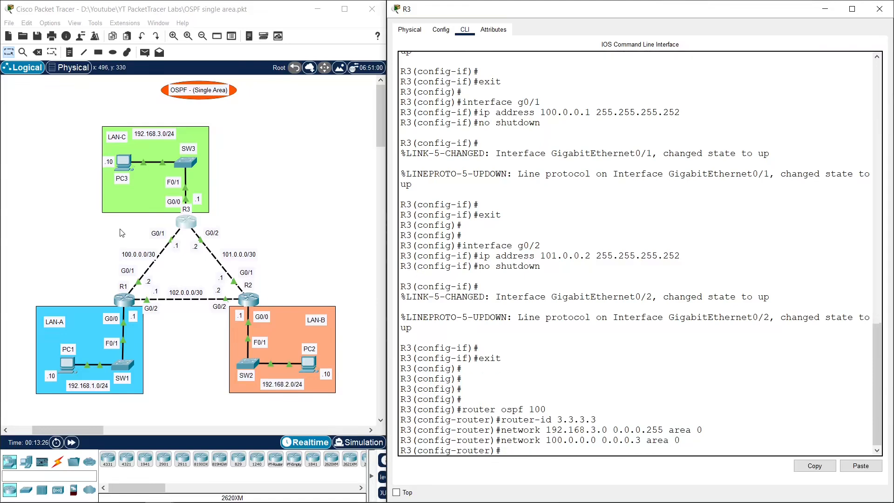
# Advertise the R2–R3 link network 101.0.0.0 with wildcard mask 0.0.0.3 in OSPF area 0 on R3
pyautogui.write('network 101.0.0.0 0.0.0.3 area ')
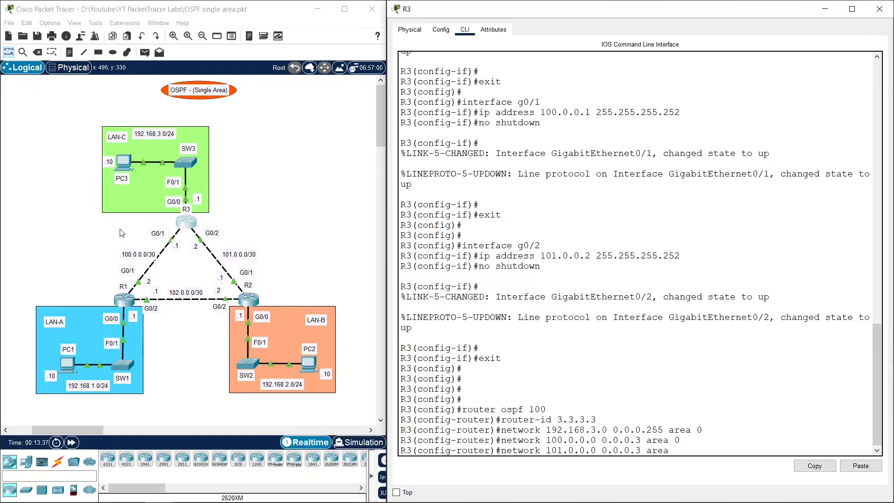
pyautogui.write('0')
pyautogui.press('Return')
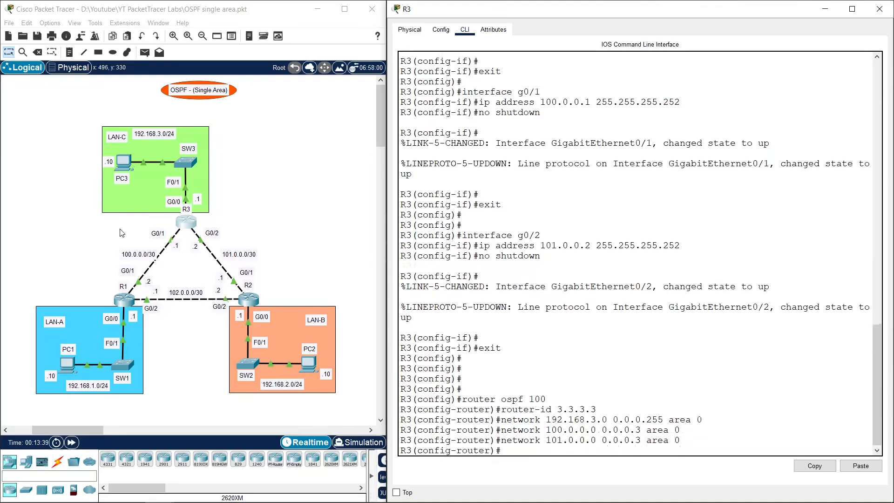
pyautogui.press('Return')
pyautogui.press('Return')
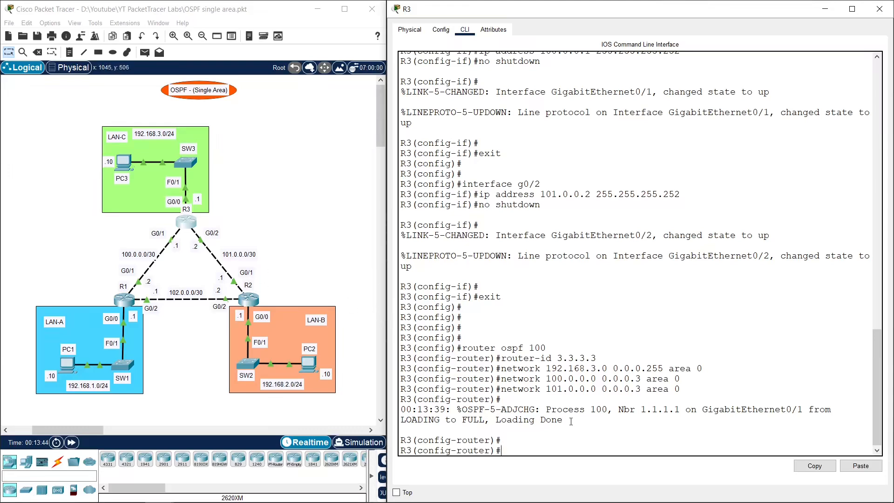
pyautogui.moveTo(563, 420); pyautogui.dragTo(400, 410)
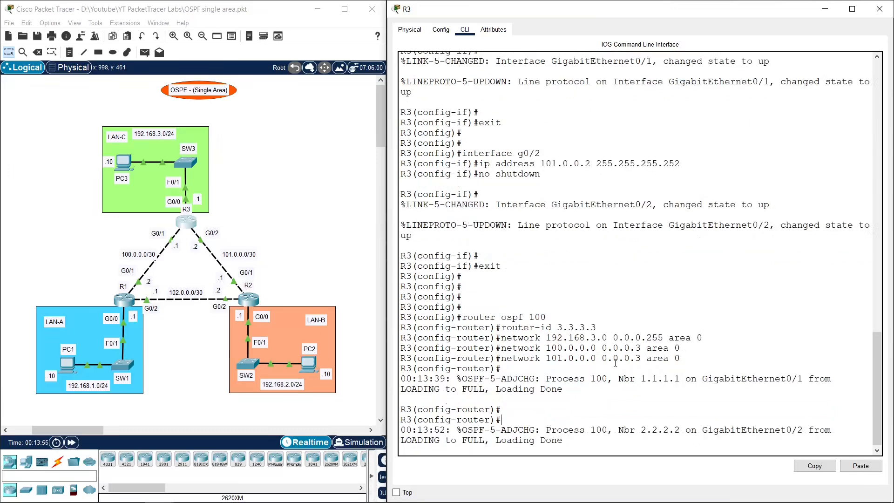
# Leave R3's router and global configuration modes and return to the privileged EXEC prompt
pyautogui.press('Return')
pyautogui.press('Return')
pyautogui.press('Return')
pyautogui.press('Return')
pyautogui.press('Return')
pyautogui.press('Return')
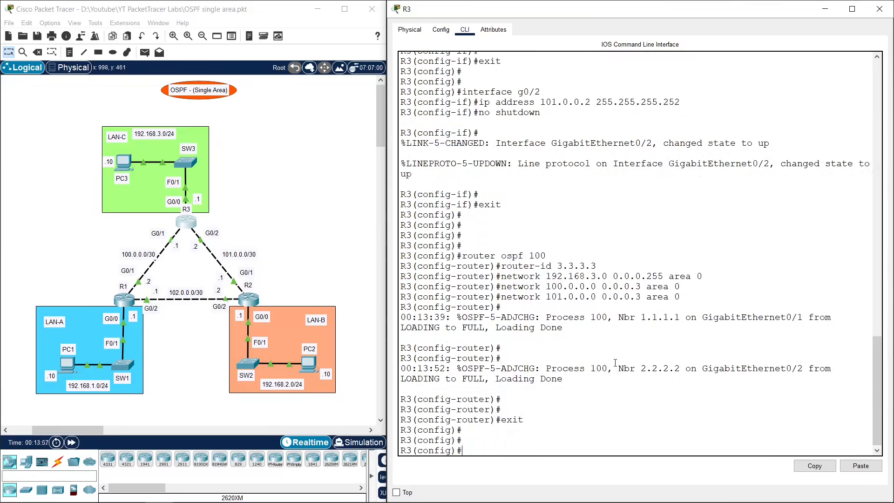
pyautogui.write('exi')
pyautogui.press('BackSpace')
pyautogui.write('xit')
pyautogui.press('Return')
# Run show ip protocols on R3 and examine the OSPF process and the networks it routes for
pyautogui.write('show ')
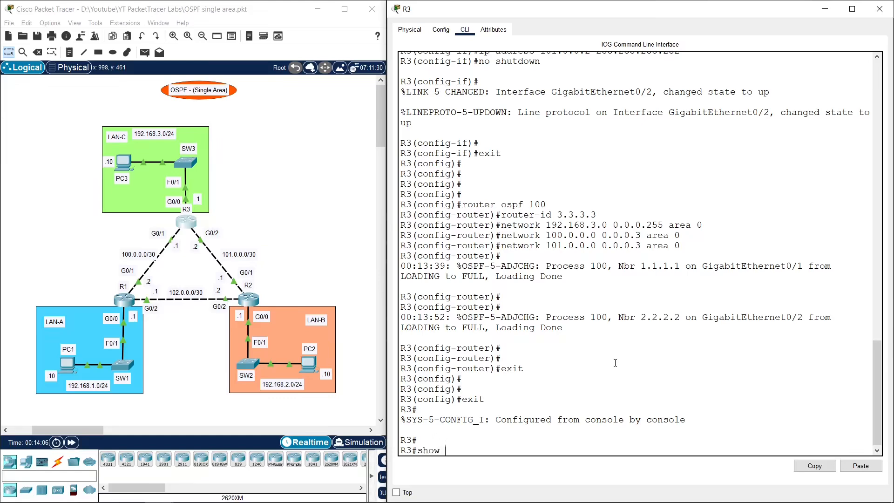
pyautogui.write('ip pro')
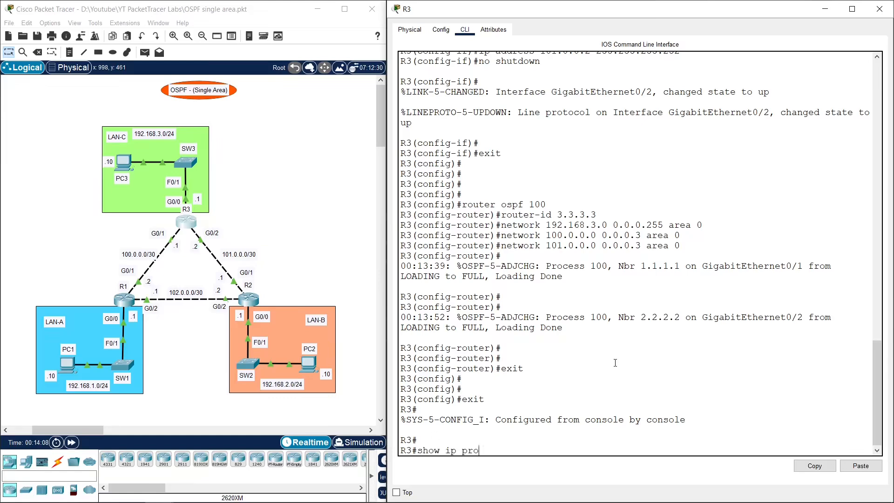
pyautogui.write('tocols')
pyautogui.press('Return')
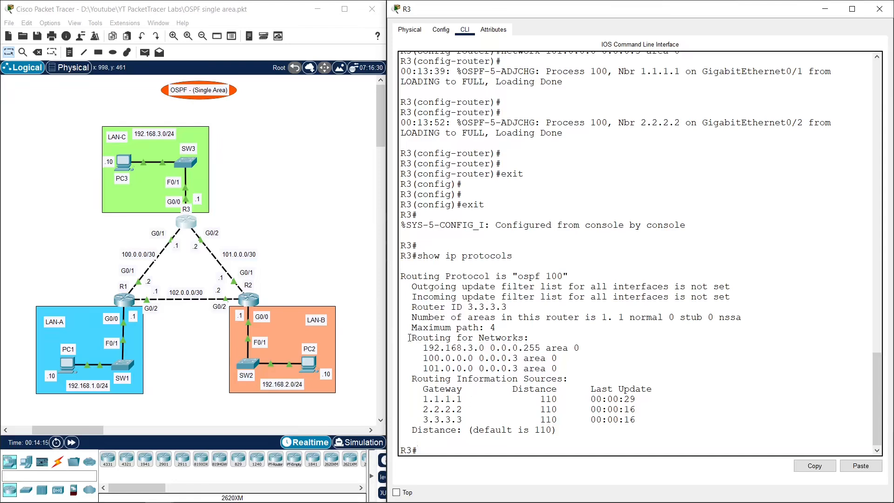
pyautogui.moveTo(410, 338); pyautogui.dragTo(559, 371)
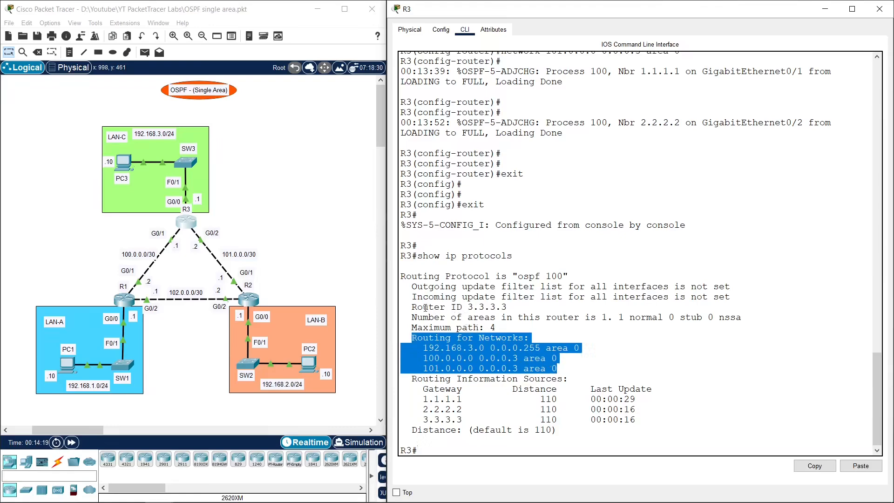
pyautogui.click(425, 308)
pyautogui.moveTo(512, 276); pyautogui.dragTo(569, 277)
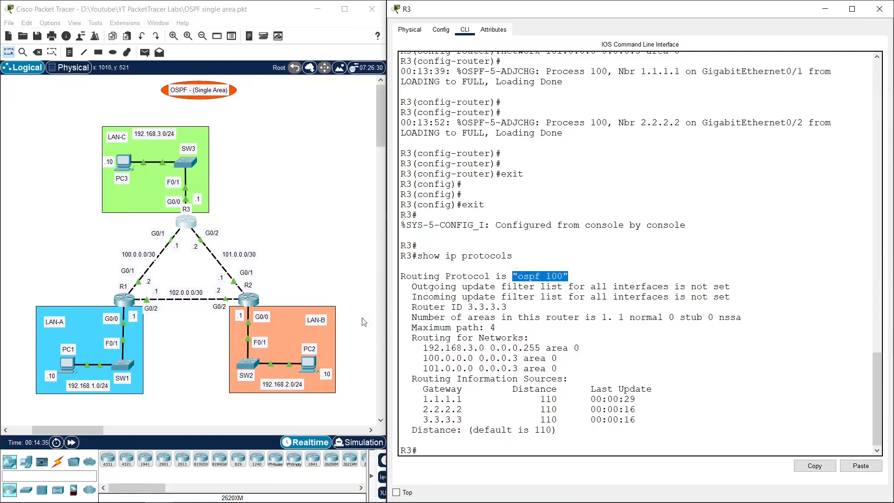
pyautogui.press('Return')
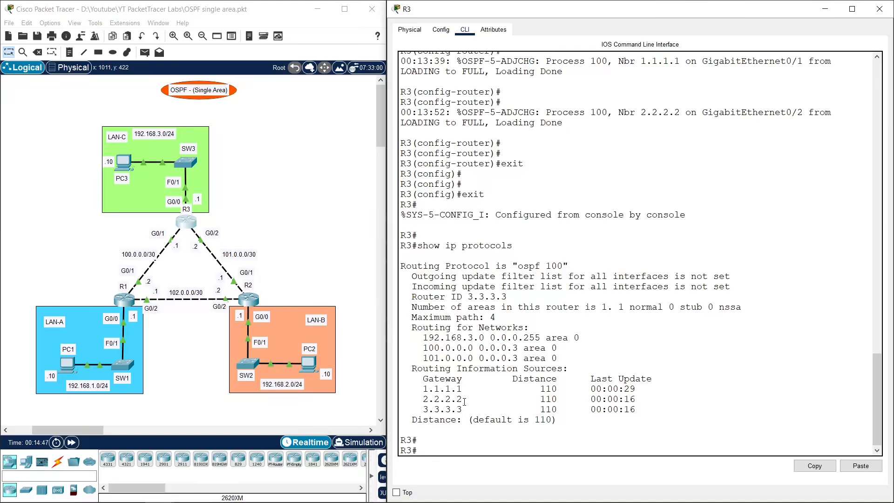
# Run show ip ospf neighbor on R3 and examine the neighbor IDs, priorities and adjacency states
pyautogui.write('show ip os')
pyautogui.press('Tab')
pyautogui.write('ne')
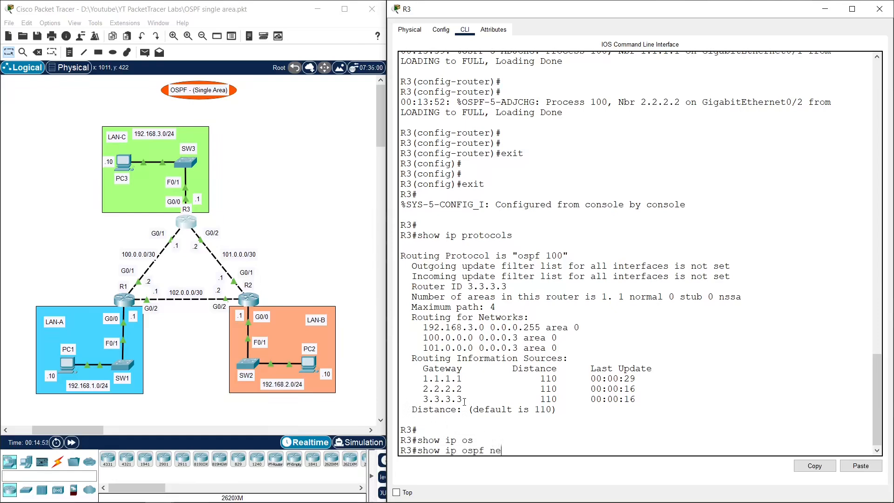
pyautogui.press('Tab')
pyautogui.press('Return')
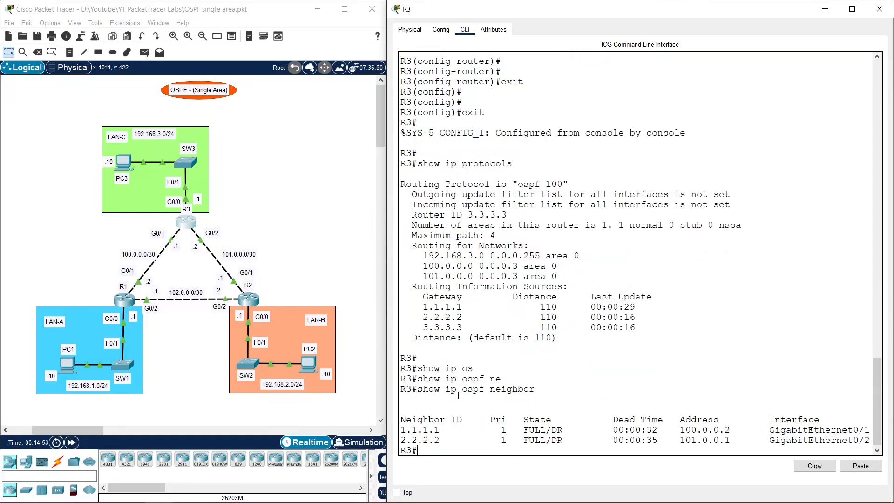
pyautogui.moveTo(401, 429); pyautogui.dragTo(440, 441)
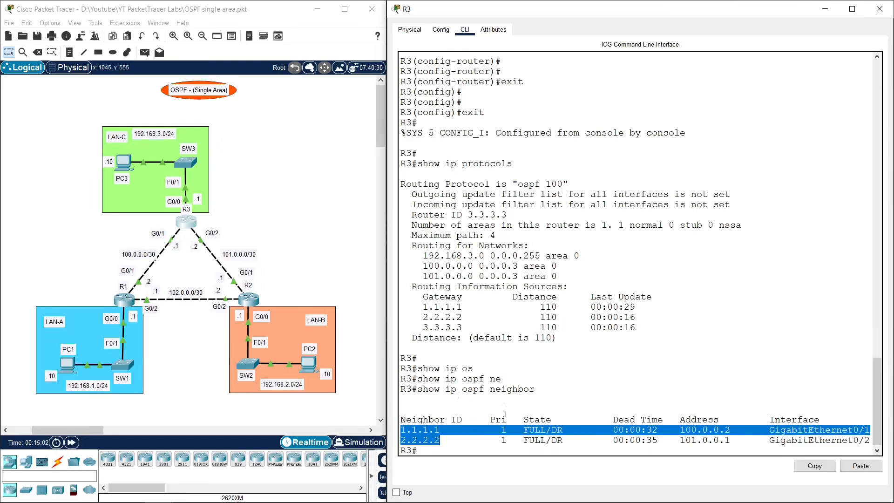
pyautogui.click(538, 437)
pyautogui.moveTo(524, 431); pyautogui.dragTo(558, 431)
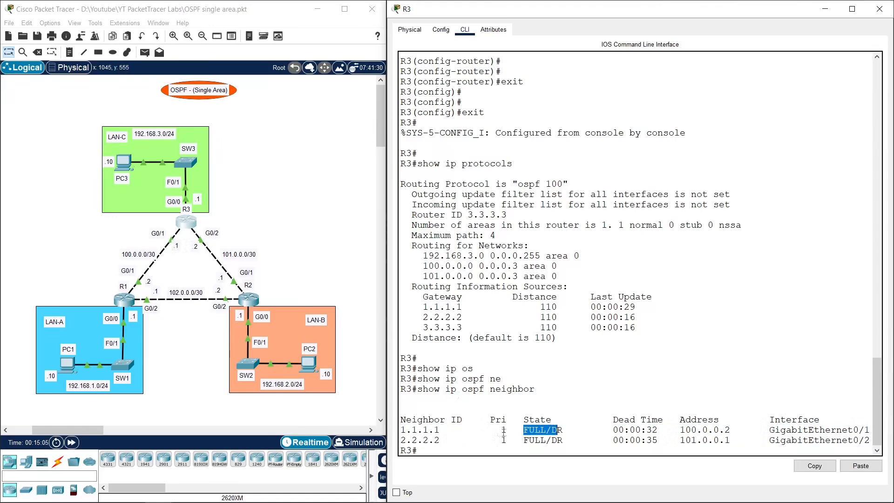
pyautogui.moveTo(502, 432); pyautogui.dragTo(507, 431)
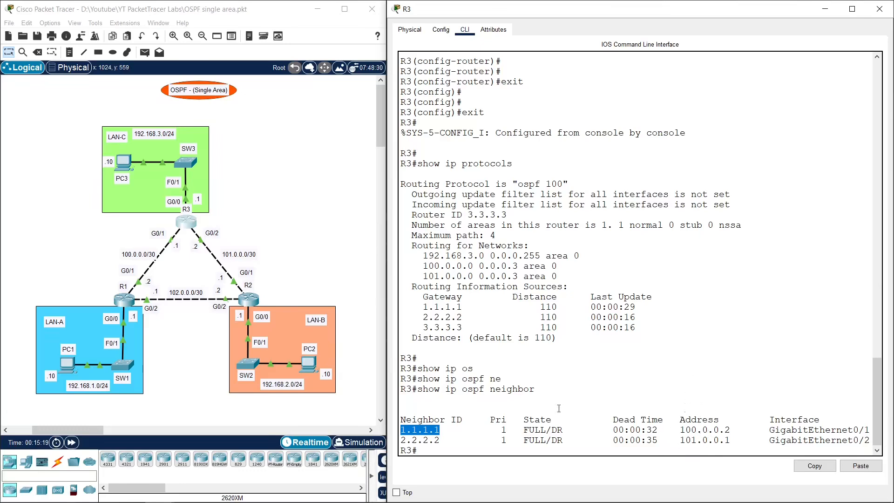
pyautogui.click(506, 370)
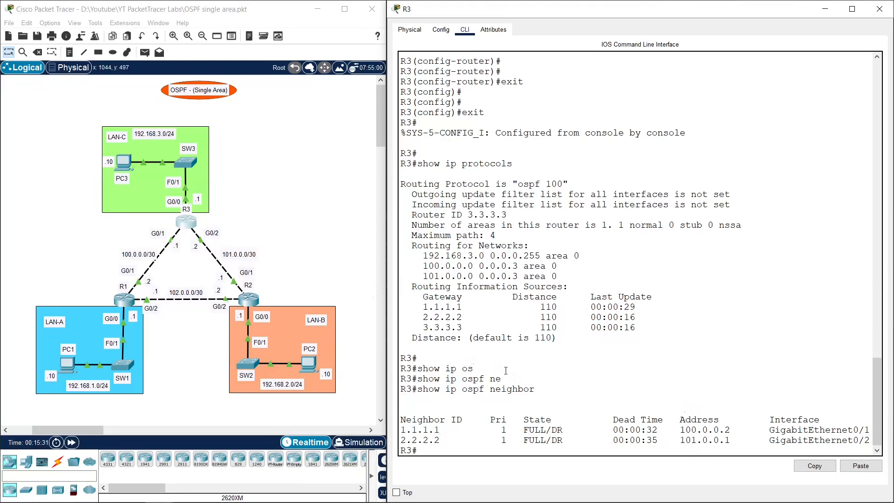
# Run show ip route on R3, display the full routing table and examine the routes marked O for OSPF
pyautogui.press('Return')
pyautogui.press('Return')
pyautogui.press('Return')
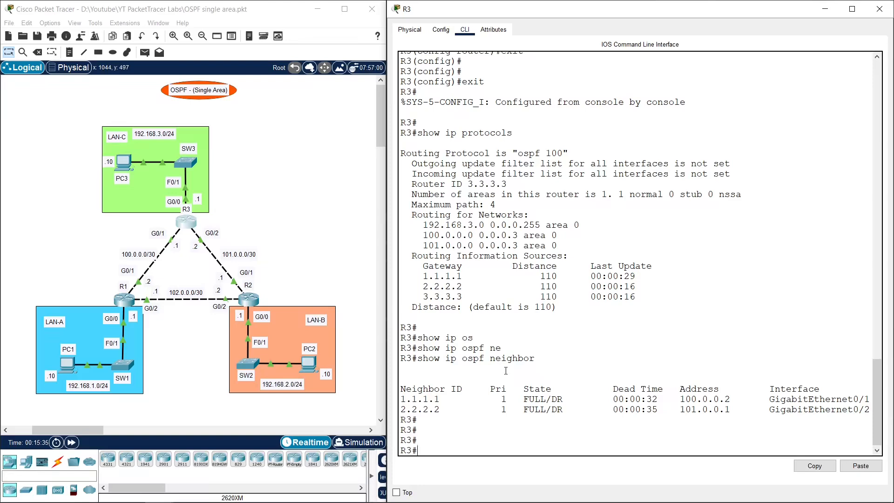
pyautogui.write('show ip route')
pyautogui.press('Return')
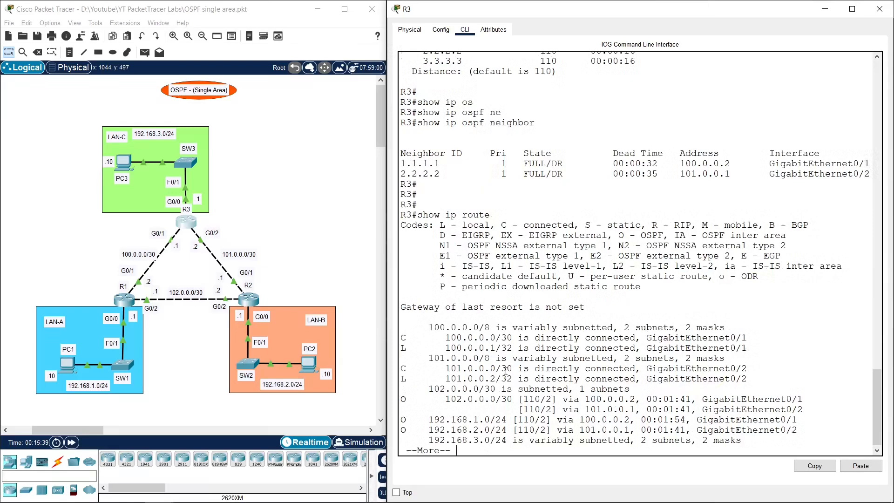
pyautogui.press('space')
pyautogui.moveTo(401, 369); pyautogui.dragTo(764, 408)
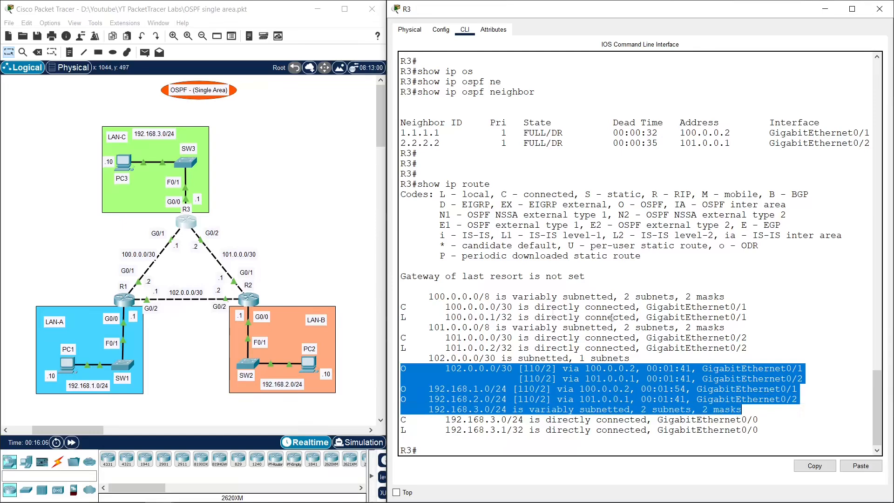
pyautogui.click(404, 368)
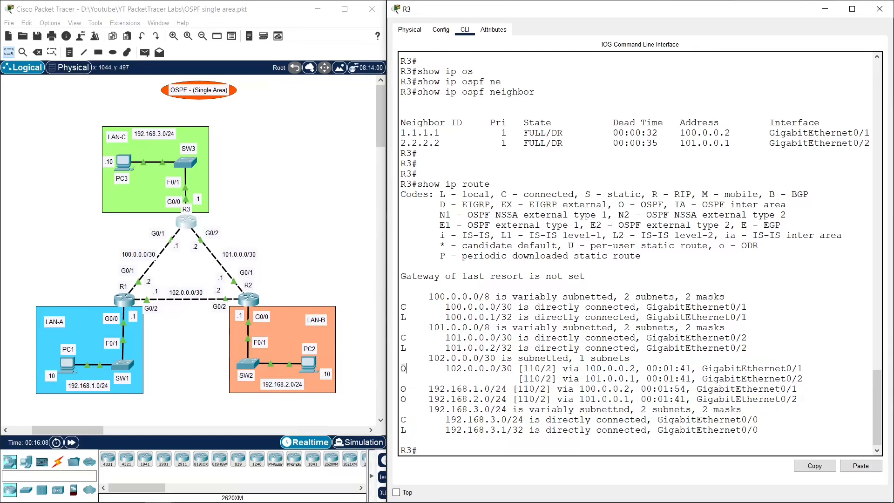
pyautogui.doubleClick(404, 368)
pyautogui.moveTo(618, 205); pyautogui.dragTo(656, 205)
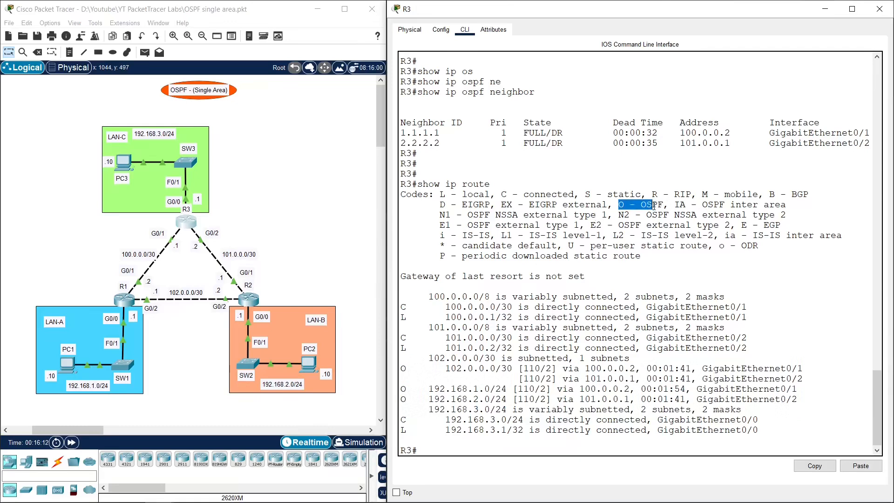
pyautogui.click(187, 347)
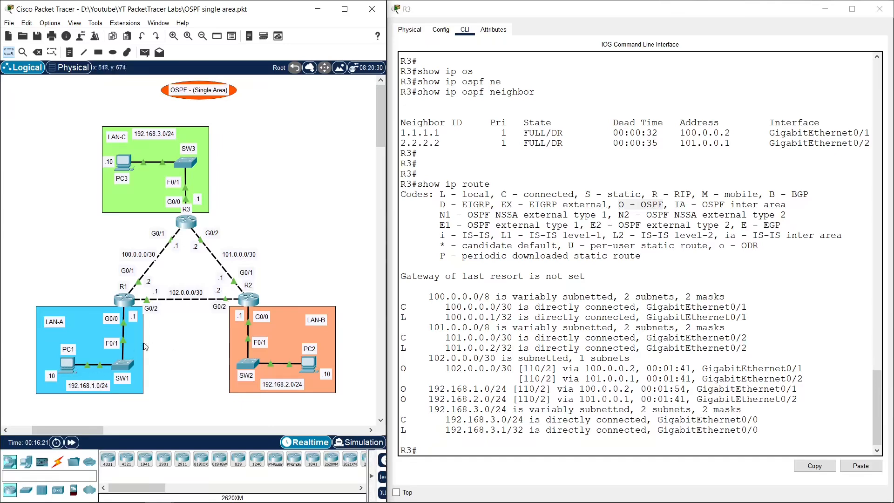
# Open the Command Prompt on PC1 in LAN-A and run ipconfig to check its IP settings
pyautogui.click(67, 365)
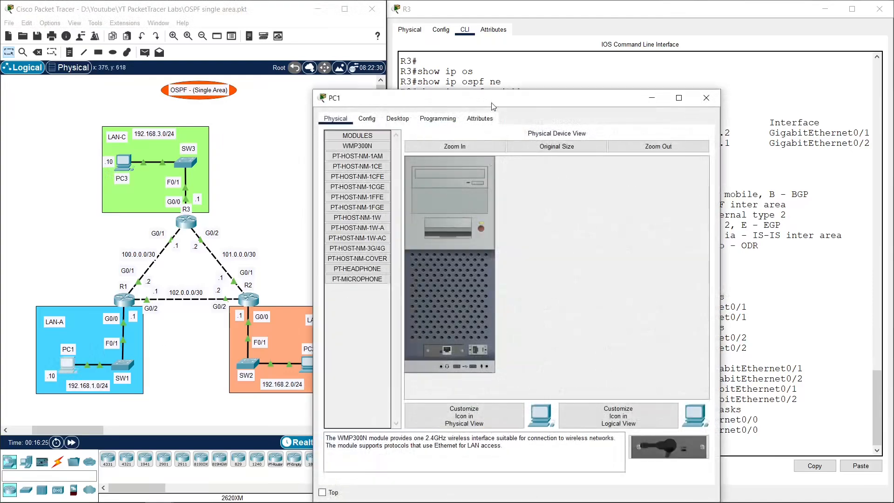
pyautogui.moveTo(492, 106); pyautogui.dragTo(892, 116)
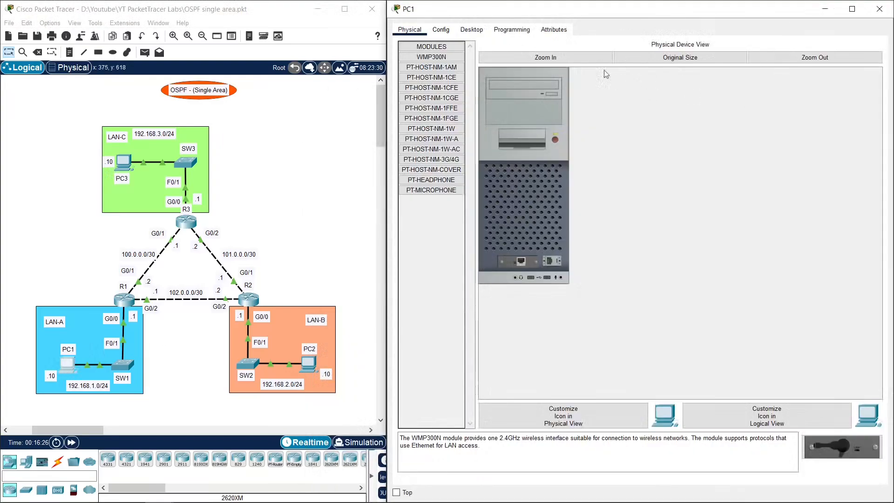
pyautogui.click(477, 35)
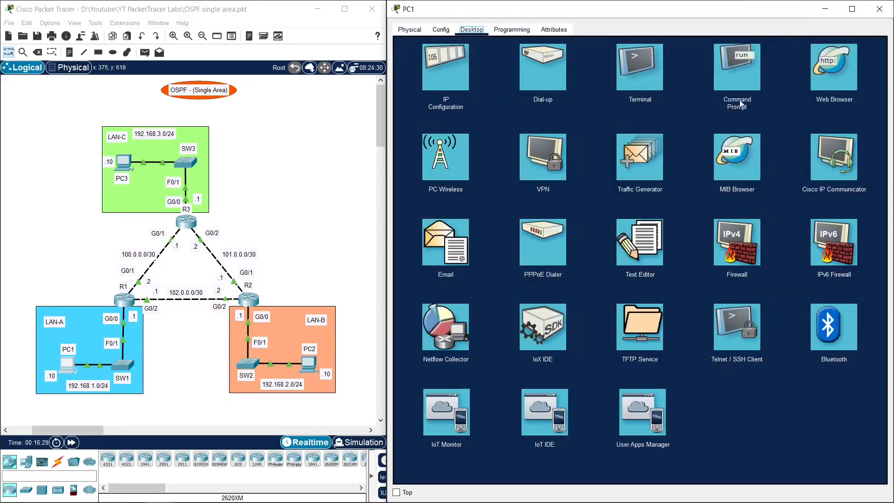
pyautogui.click(739, 78)
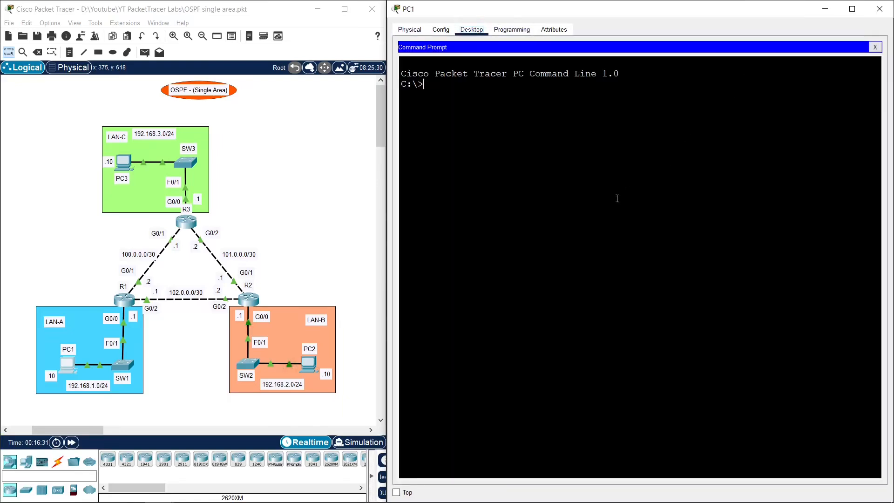
pyautogui.write('ip')
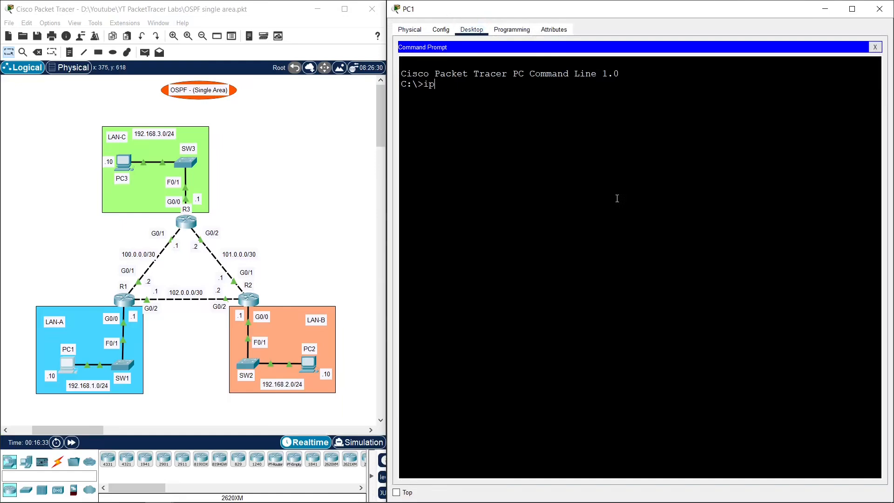
pyautogui.write('config')
pyautogui.press('Return')
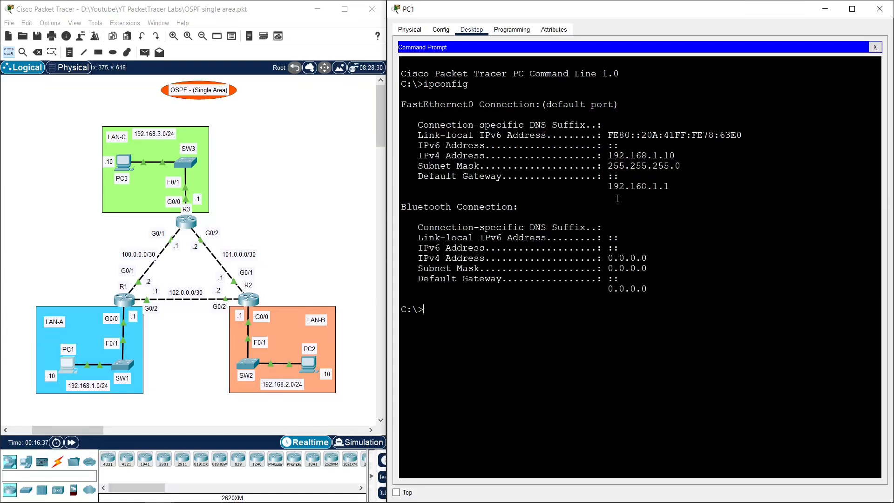
# Ping PC2 at 192.168.2.10 from PC1's Command Prompt and examine the replies from LAN-B
pyautogui.write('ping')
pyautogui.write('192.168.2.10')
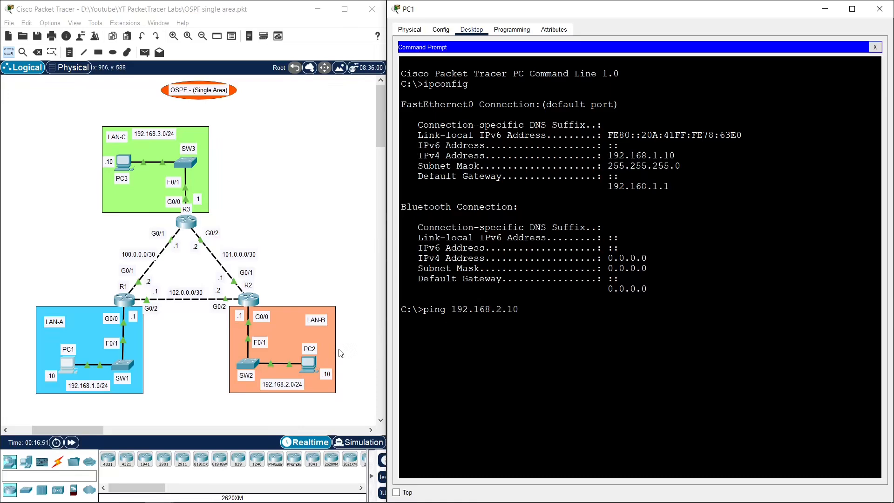
pyautogui.press('Return')
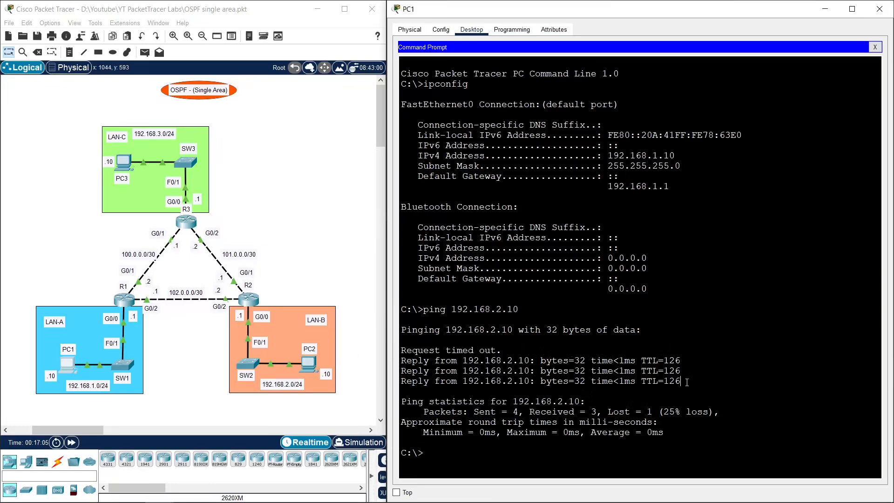
pyautogui.moveTo(681, 382); pyautogui.dragTo(399, 362)
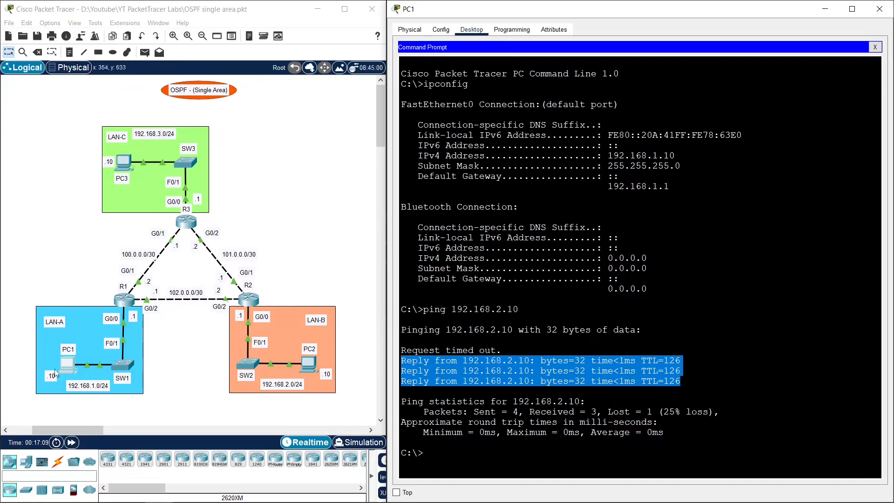
pyautogui.click(484, 429)
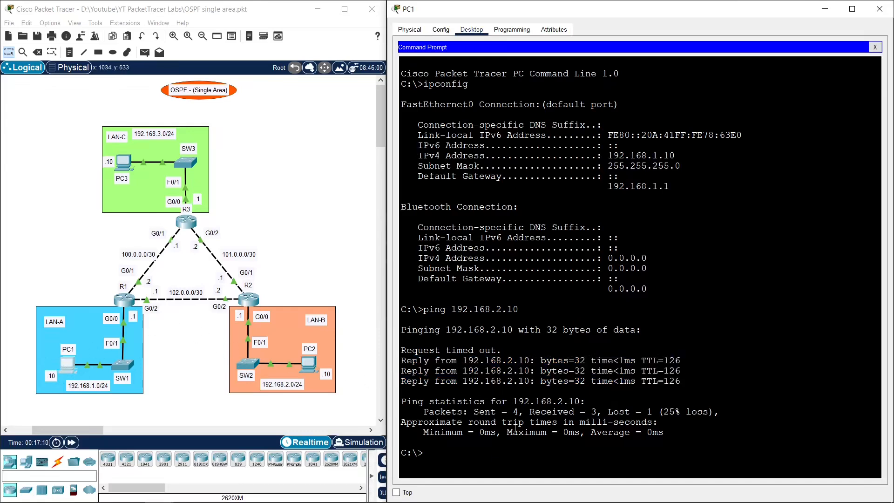
# Ping PC3 at 192.168.3.10 from PC1 and examine the replies from LAN-C
pyautogui.press('Return')
pyautogui.press('Return')
pyautogui.write('ping')
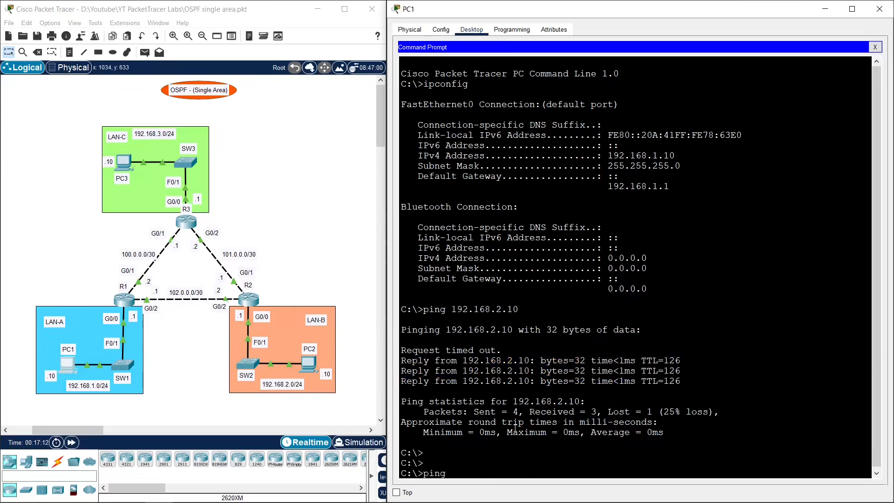
pyautogui.write(' 192.168.3.100')
pyautogui.press('BackSpace')
pyautogui.press('Return')
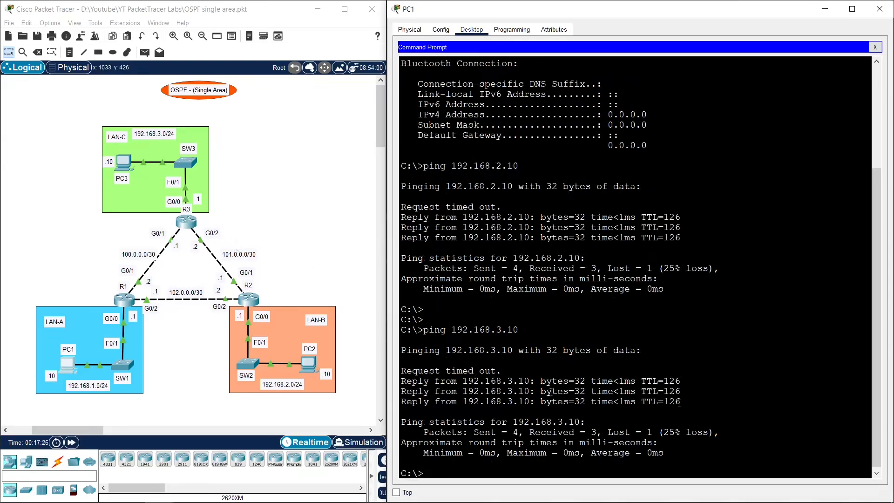
pyautogui.moveTo(693, 401); pyautogui.dragTo(401, 381)
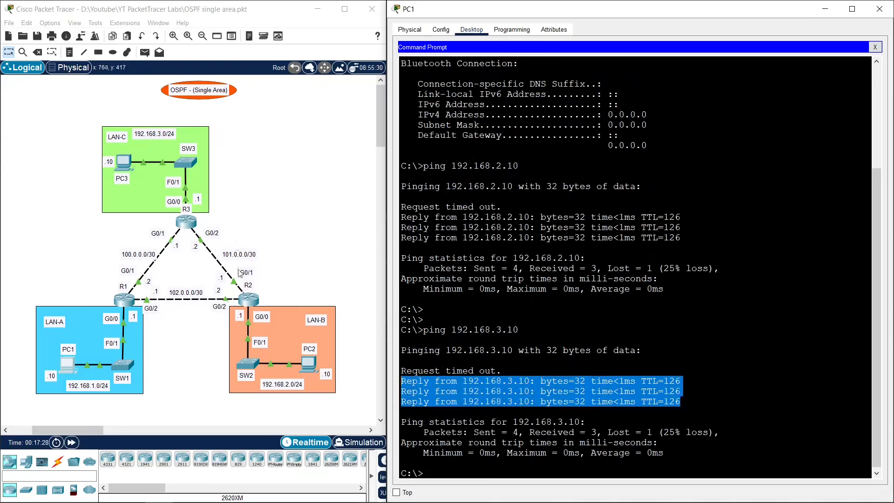
# Open the Command Prompt on PC2 in LAN-B and ping PC1 at 192.168.1.10
pyautogui.click(311, 367)
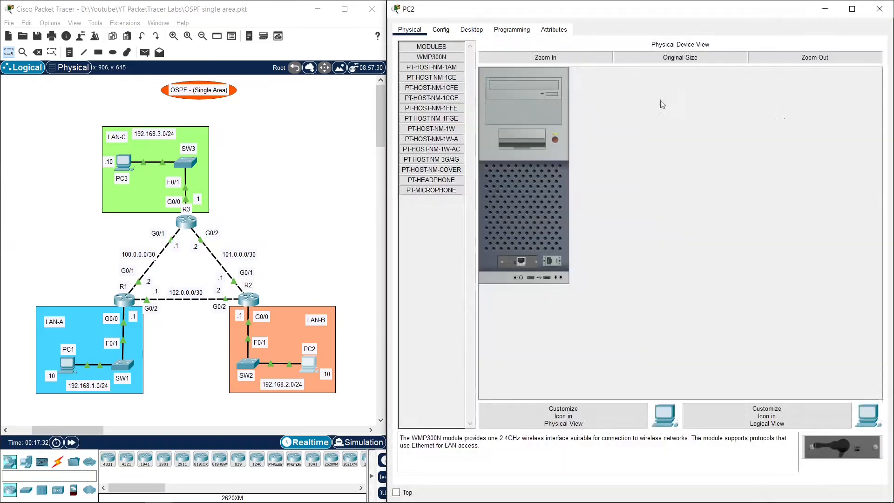
pyautogui.click(472, 29)
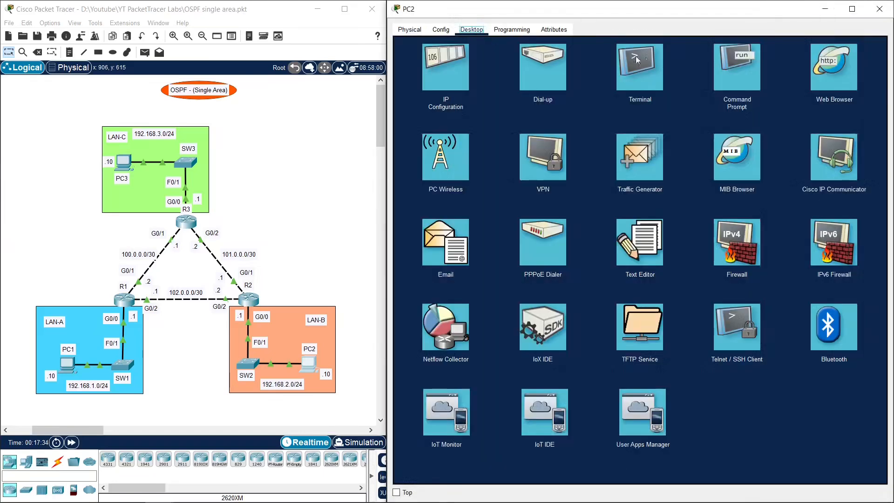
pyautogui.click(738, 76)
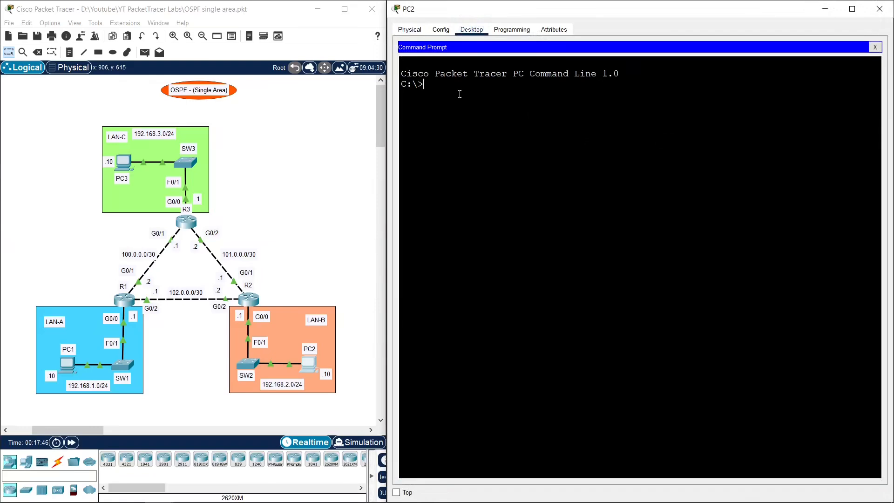
pyautogui.write('ping 192.168.1.10')
pyautogui.press('Return')
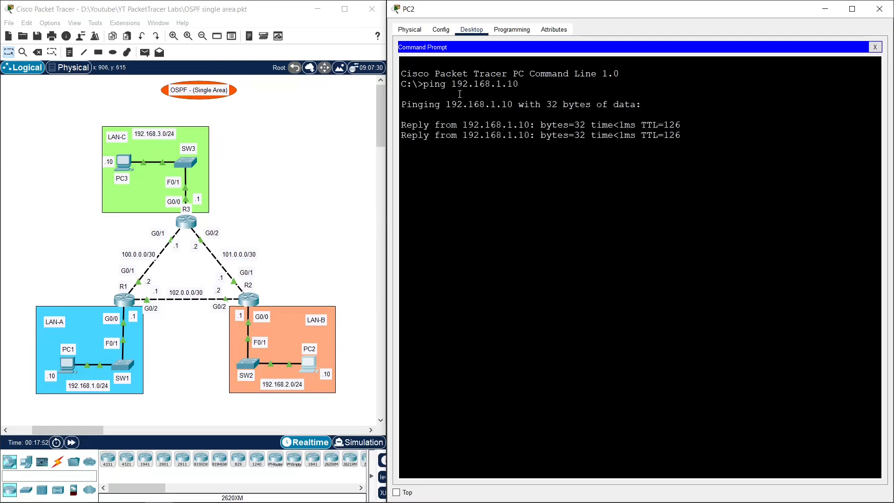
# Ping PC3 at 192.168.3.10 from PC2 to test connectivity between LAN-B and LAN-C
pyautogui.press('Return')
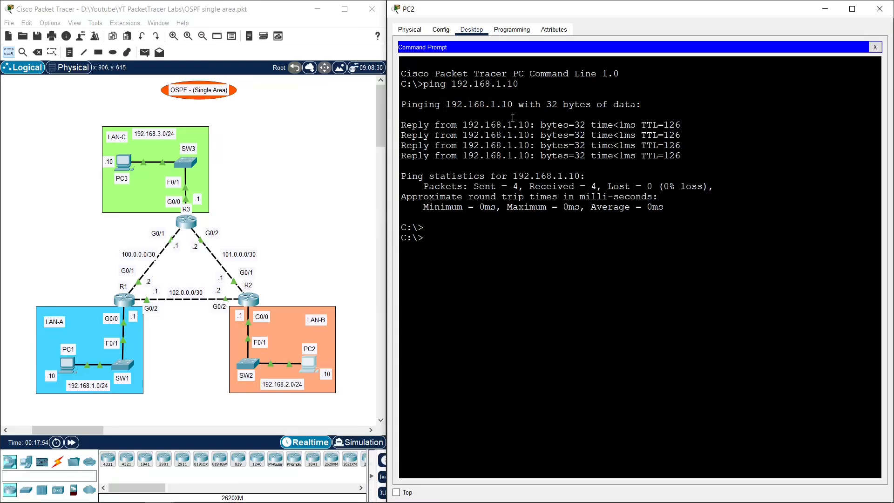
pyautogui.write('ping 192.168.3.10')
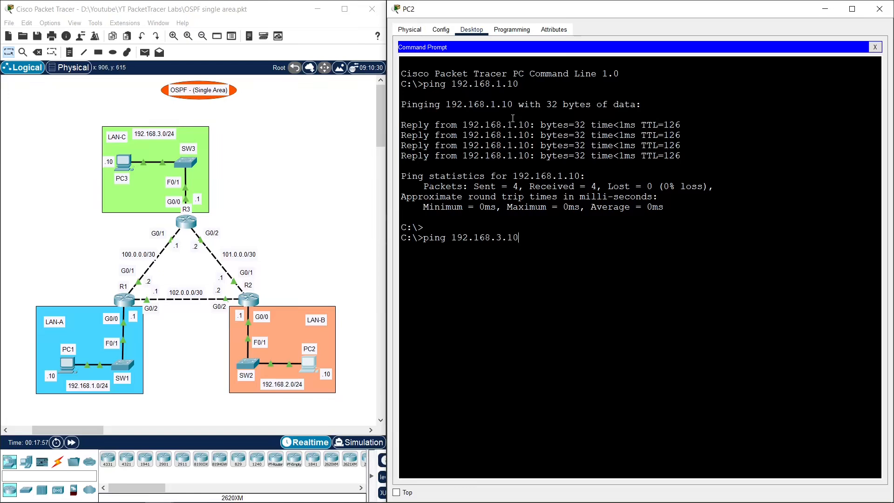
pyautogui.press('Return')
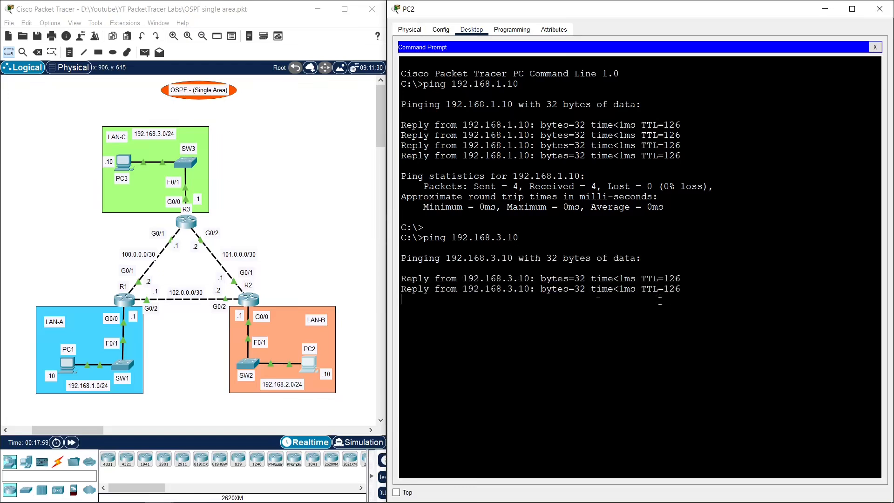